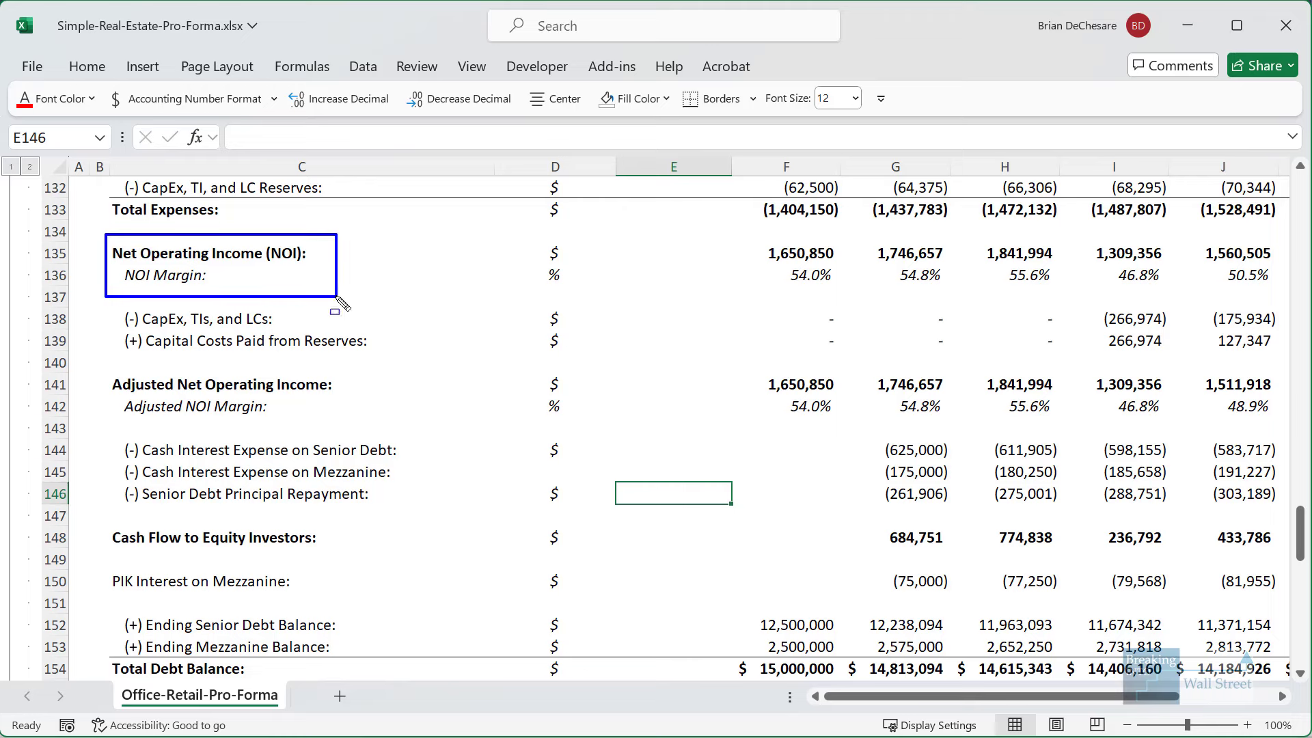
# Compare the NOI, Adjusted NOI and Cash Flow to Equity Investors rows, including the capital cost and debt service lines between them.
pyautogui.moveTo(861, 230); pyautogui.dragTo(1000, 322)
pyautogui.moveTo(77, 365)
pyautogui.mouseDown()
pyautogui.moveTo(263, 402)
pyautogui.moveTo(389, 454)
pyautogui.moveTo(383, 426)
pyautogui.mouseUp()
pyautogui.moveTo(846, 365); pyautogui.dragTo(1028, 440)
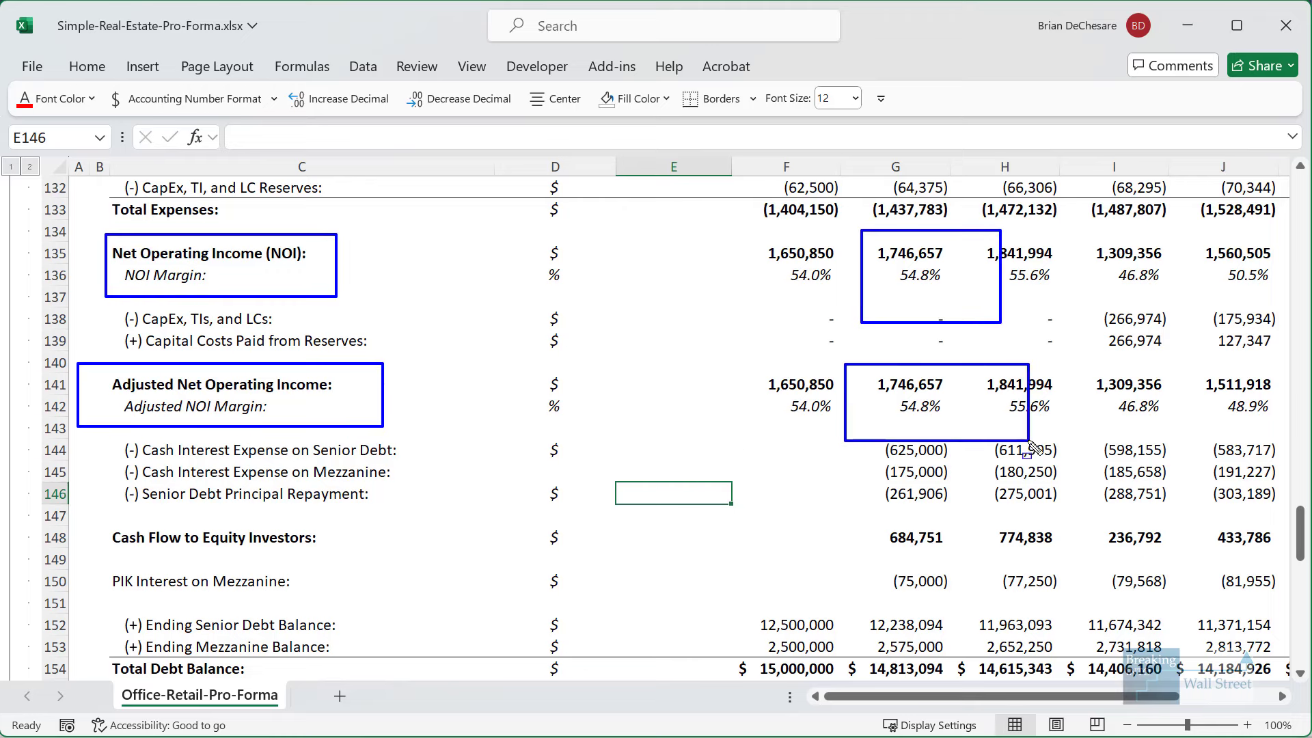
pyautogui.moveTo(96, 517)
pyautogui.mouseDown()
pyautogui.moveTo(301, 569)
pyautogui.moveTo(343, 556)
pyautogui.mouseUp()
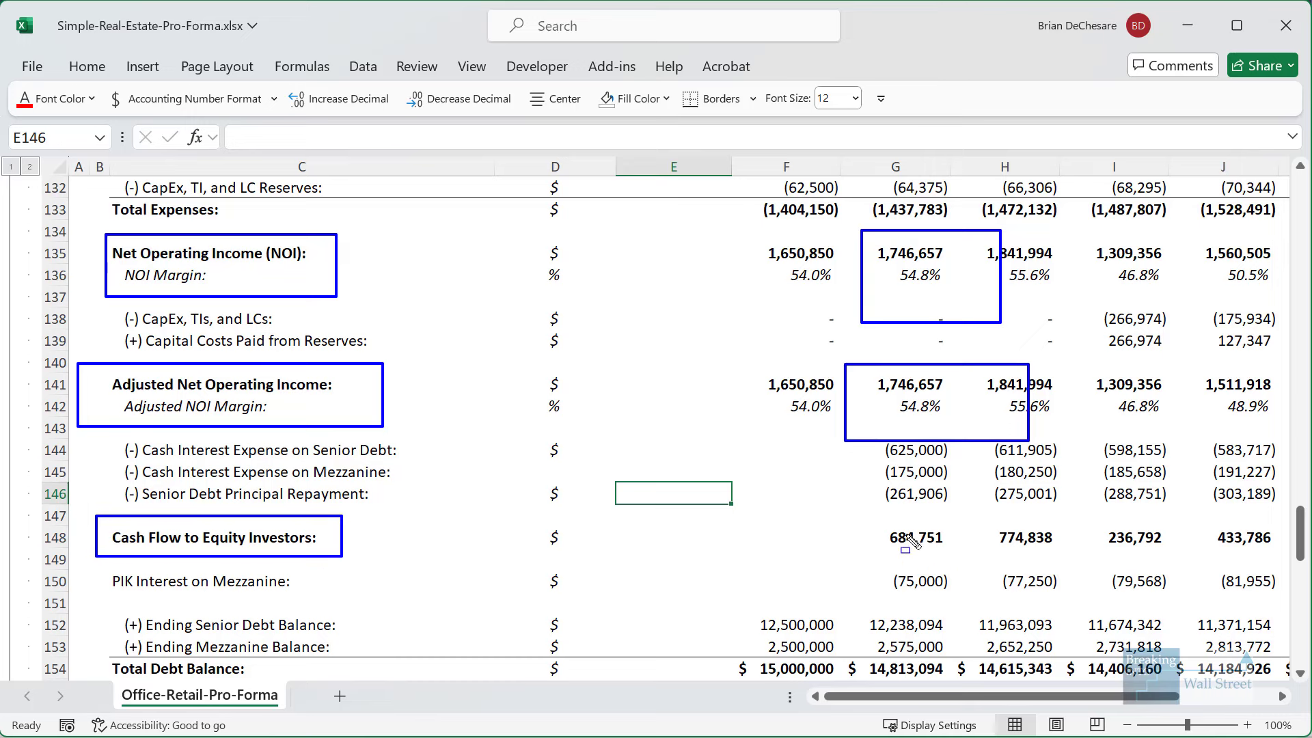
pyautogui.moveTo(871, 517); pyautogui.dragTo(986, 557)
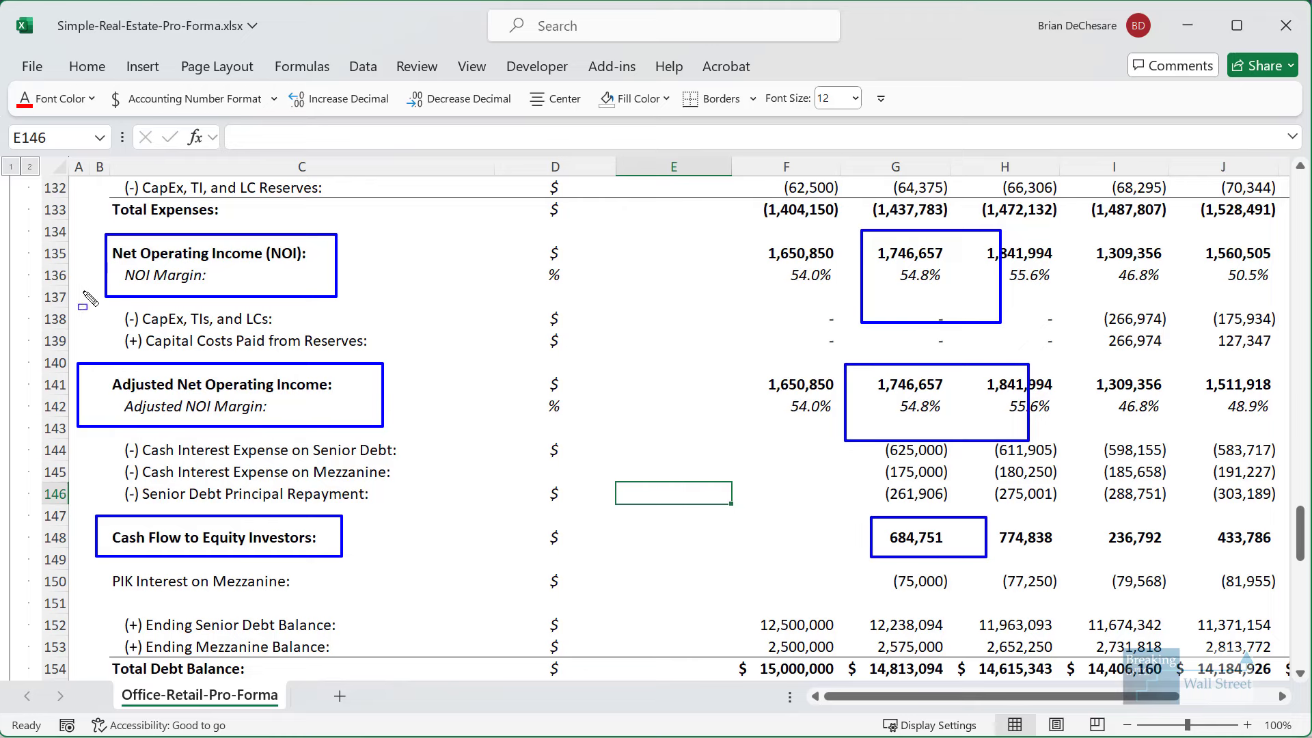
pyautogui.moveTo(88, 294); pyautogui.dragTo(410, 359)
pyautogui.moveTo(90, 426); pyautogui.dragTo(468, 510)
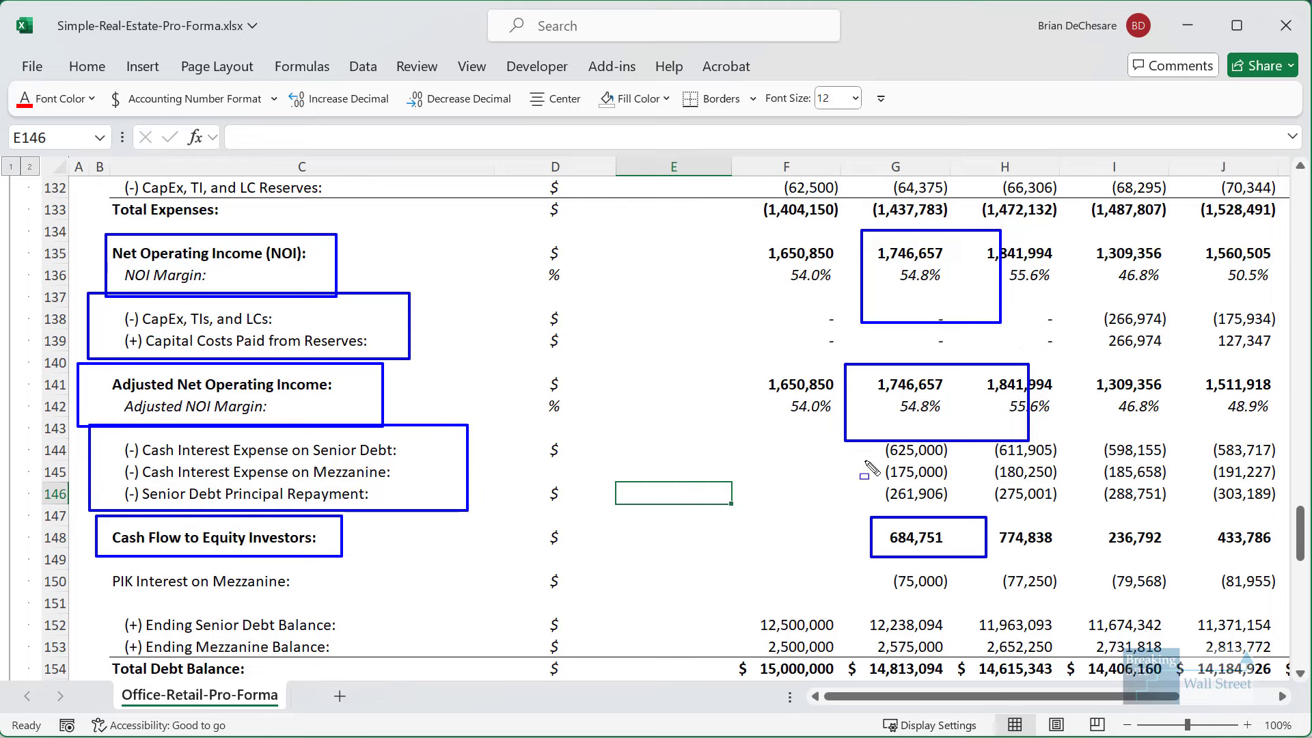
pyautogui.moveTo(867, 425)
pyautogui.mouseDown()
pyautogui.moveTo(996, 540)
pyautogui.moveTo(989, 520)
pyautogui.mouseUp()
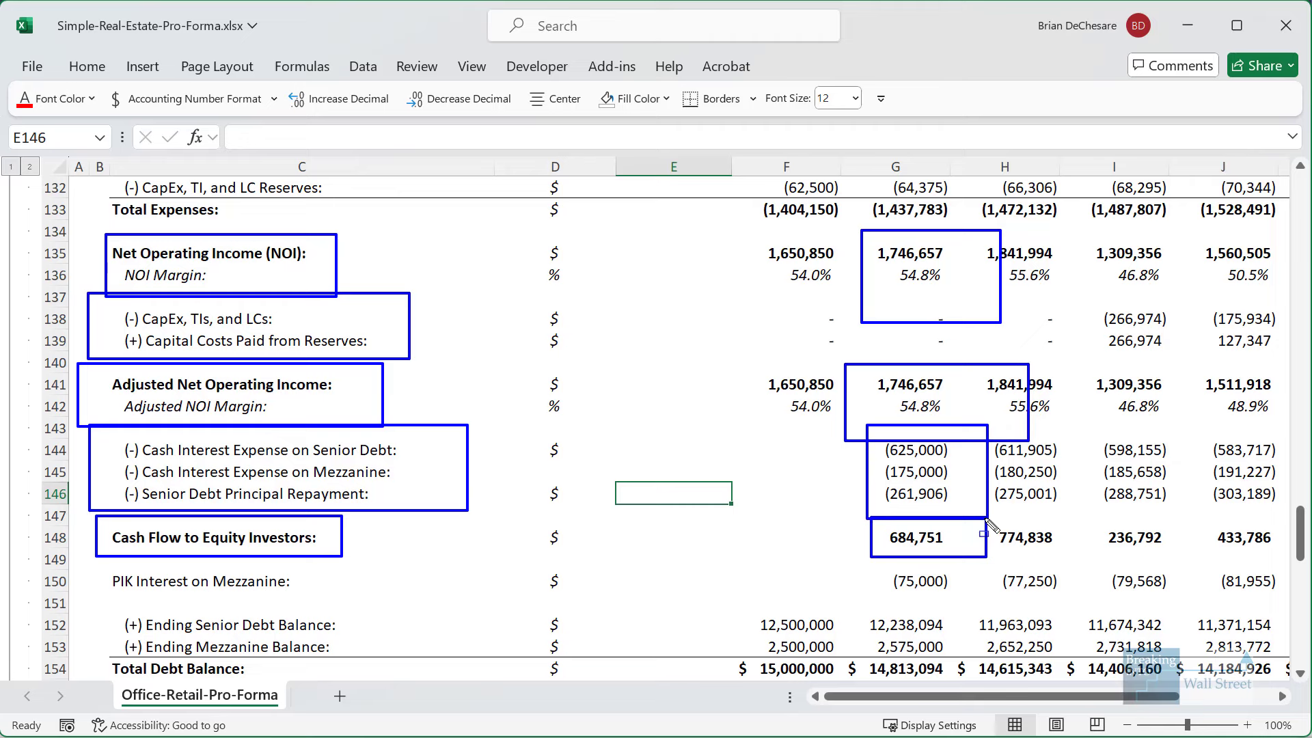
pyautogui.press('Escape')
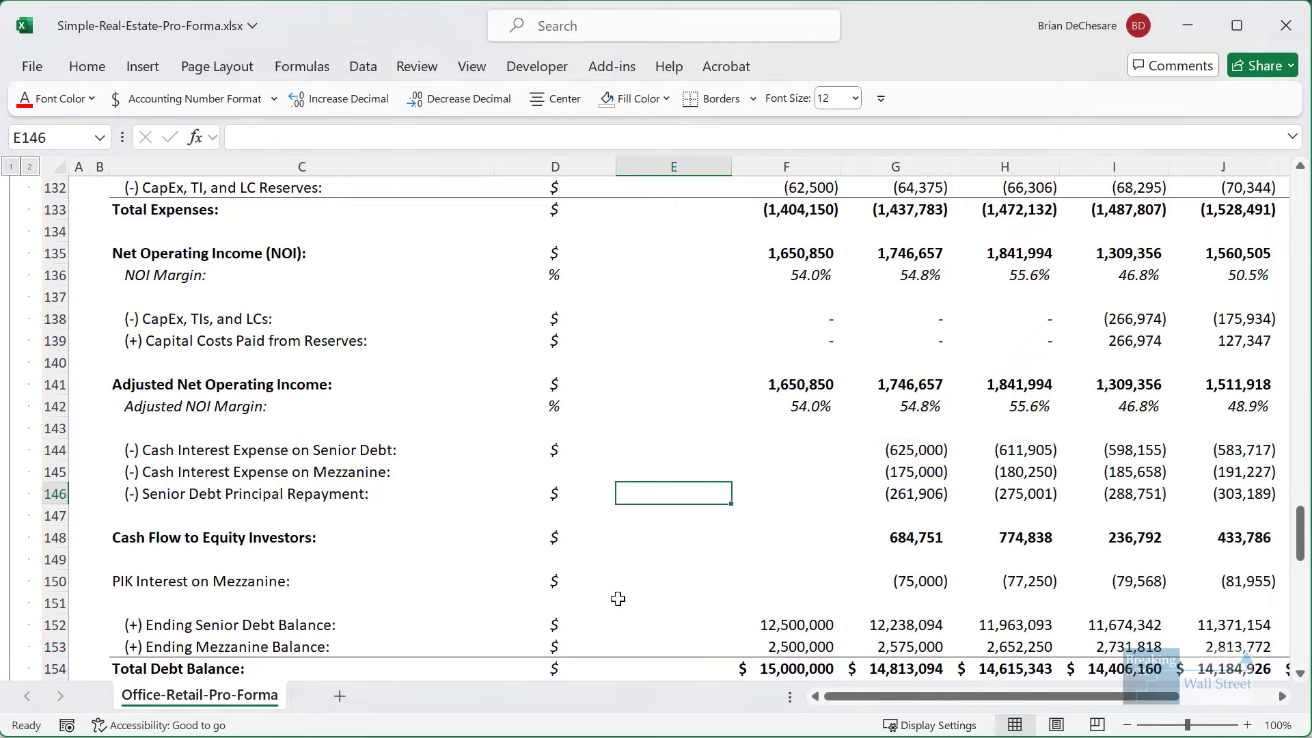
# Calculate the Year 1 cash yield in G149 by dividing G148 by the sum of the two equity contributions in E49:E50.
pyautogui.click(884, 567)
pyautogui.write('=')
pyautogui.press('Up')
pyautogui.write('/')
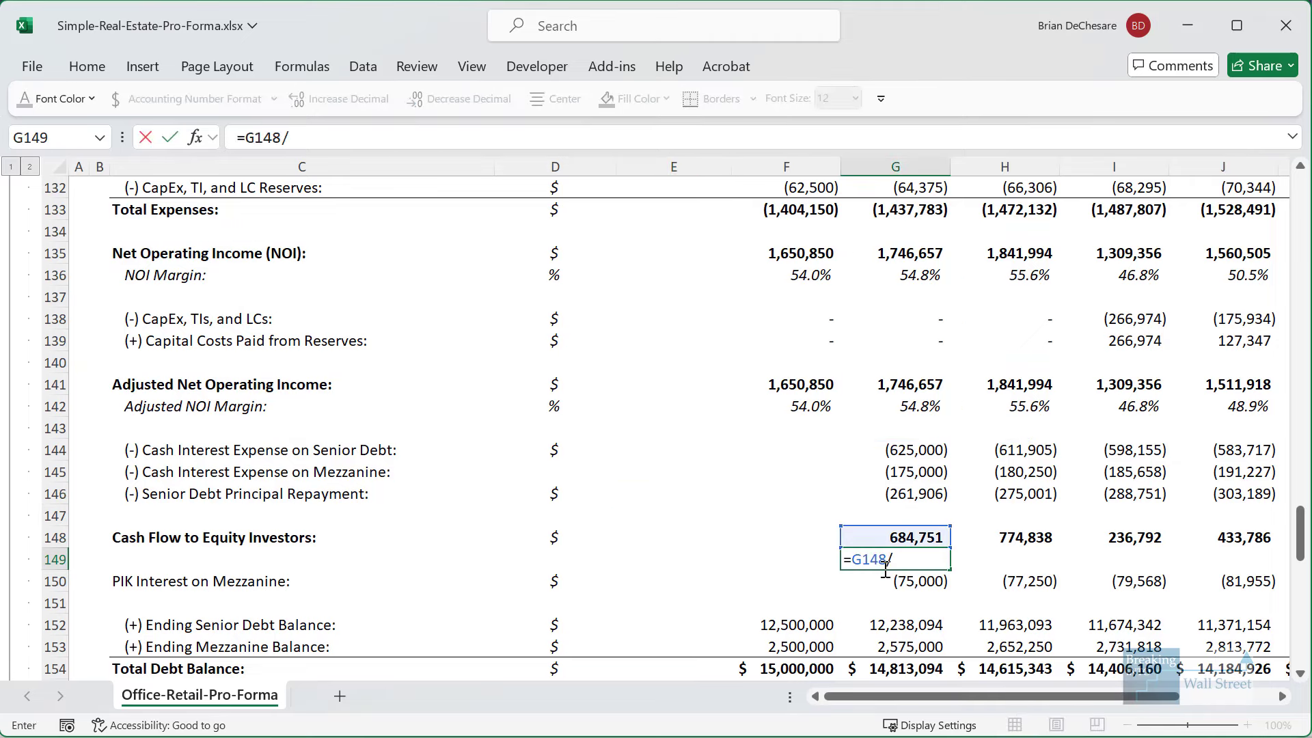
pyautogui.scroll(8, 713, 528)
pyautogui.scroll(20, 712, 528)
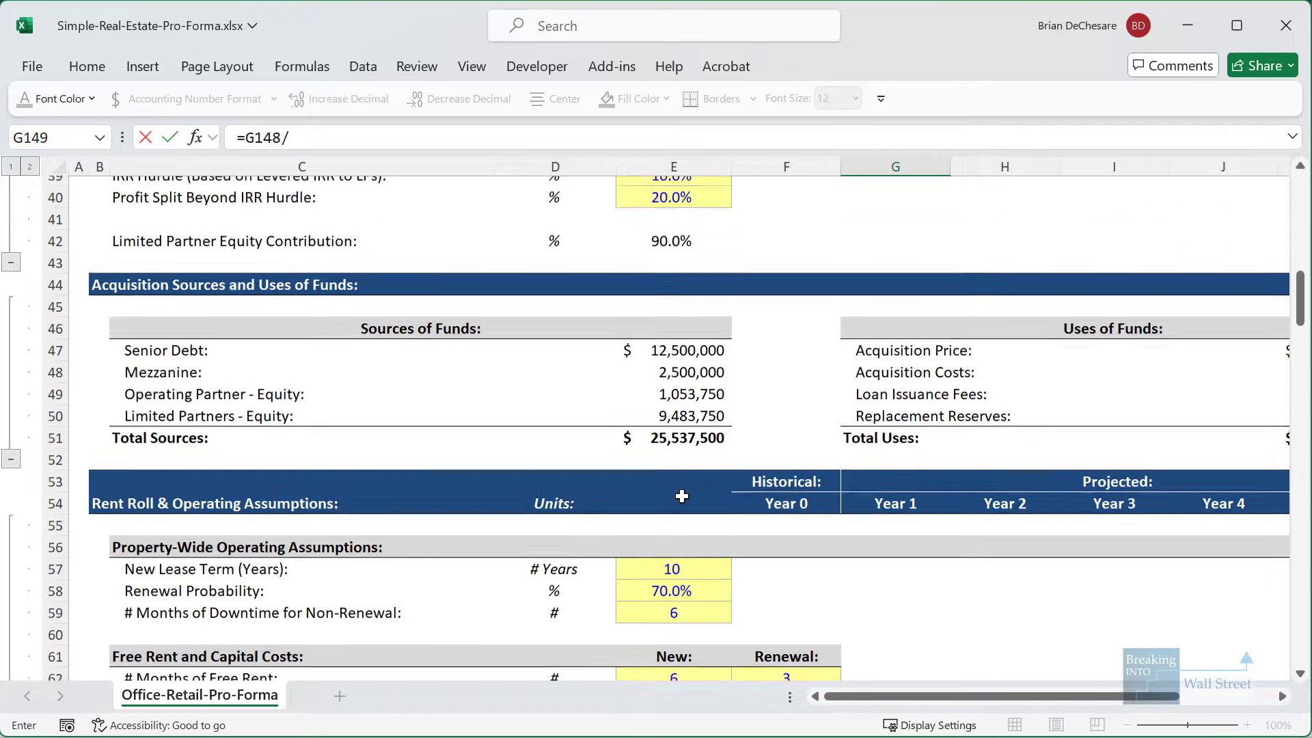
pyautogui.scroll(-2, 682, 497)
pyautogui.write('SUM(')
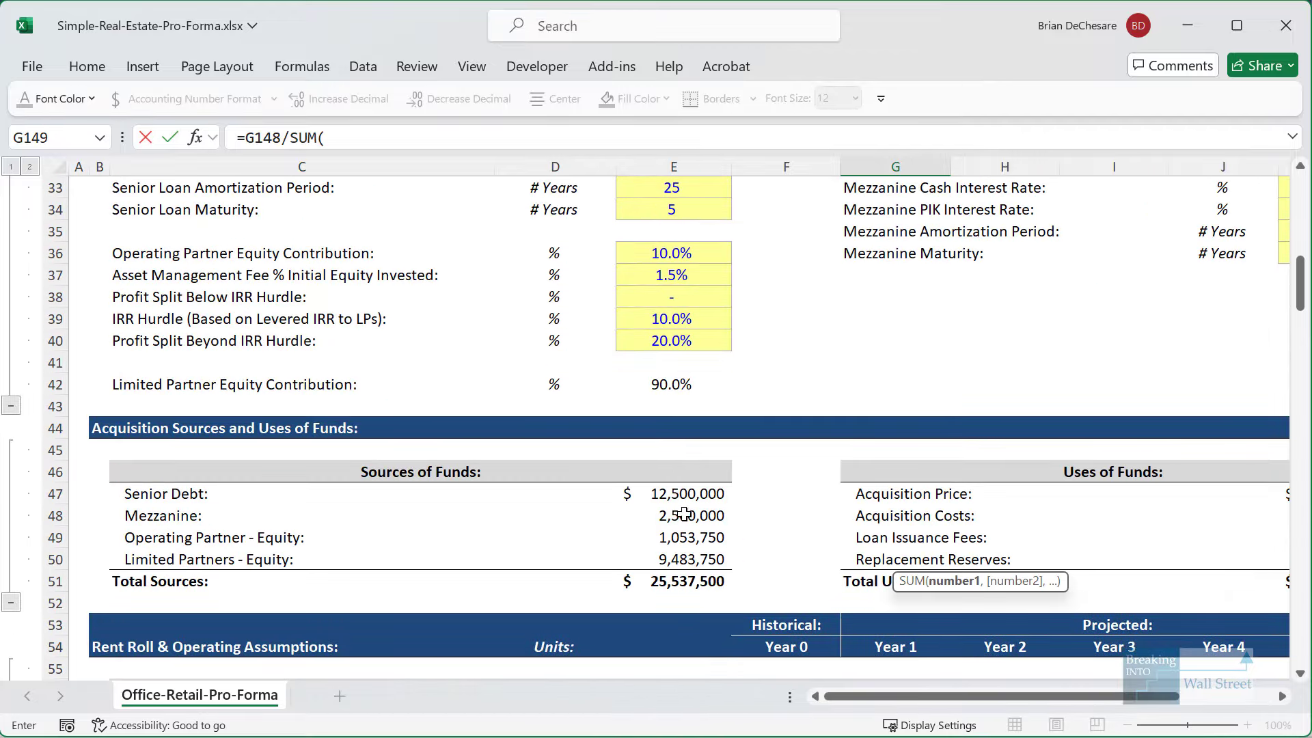
pyautogui.moveTo(684, 534); pyautogui.dragTo(688, 556)
pyautogui.hotkey('ctrl', 'Return')
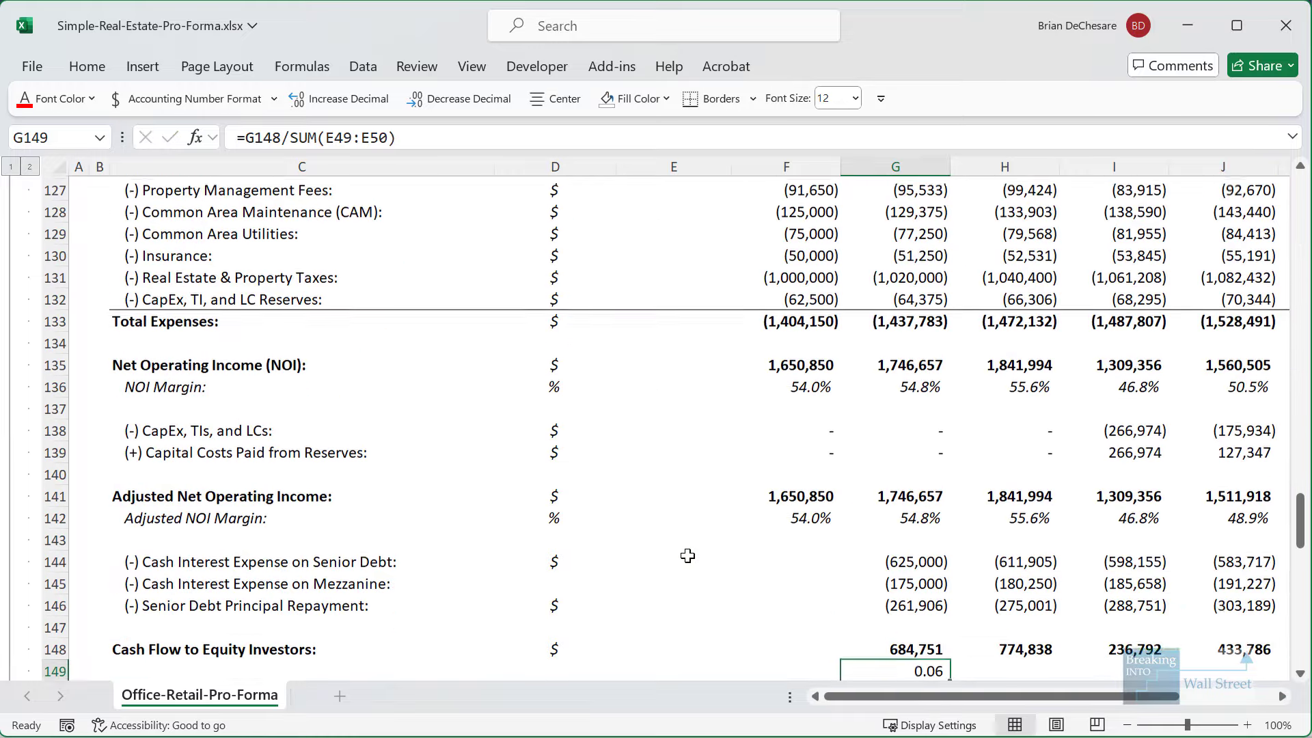
# Format the cash yield in G149 as a percentage with one decimal place.
pyautogui.scroll(-3, 687, 556)
pyautogui.hotkey('ctrl', 'shift', '5')
pyautogui.hotkey('alt', 'h')
pyautogui.press('0')
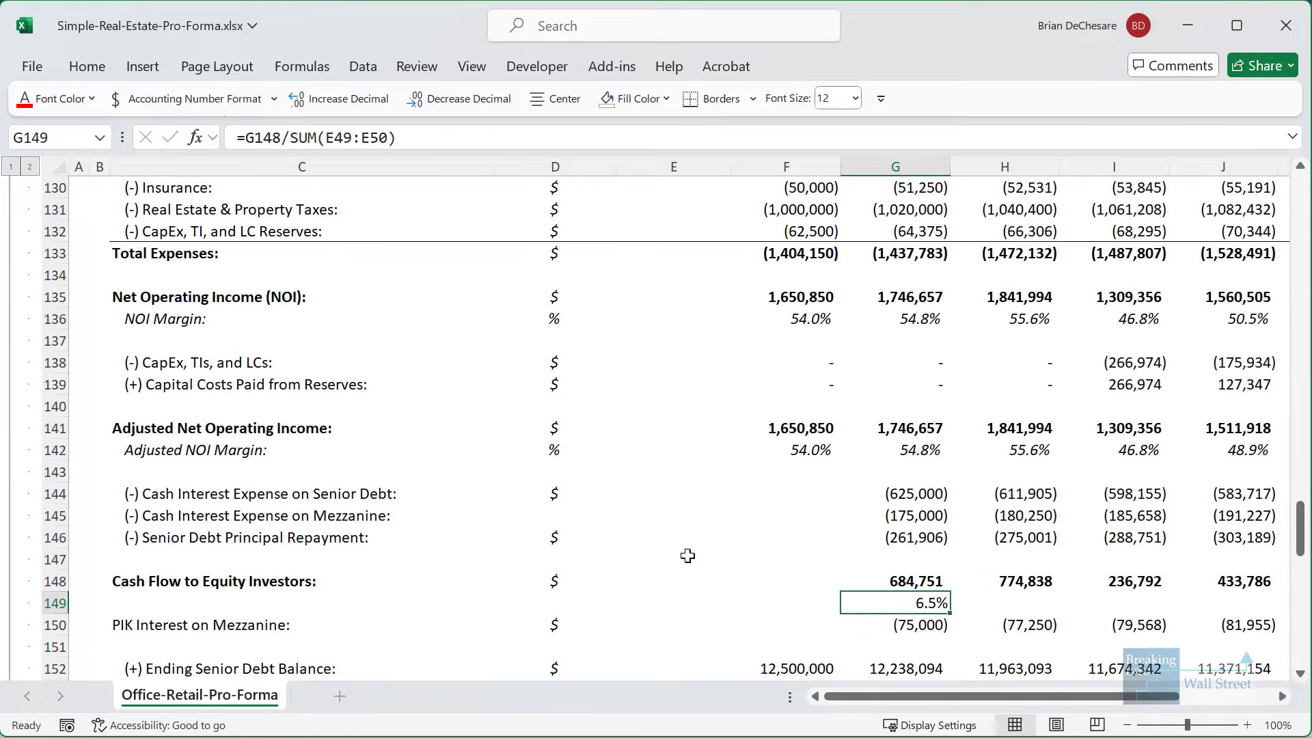
# Review the cash yield formula in G149 and clear the cell.
pyautogui.press('F2')
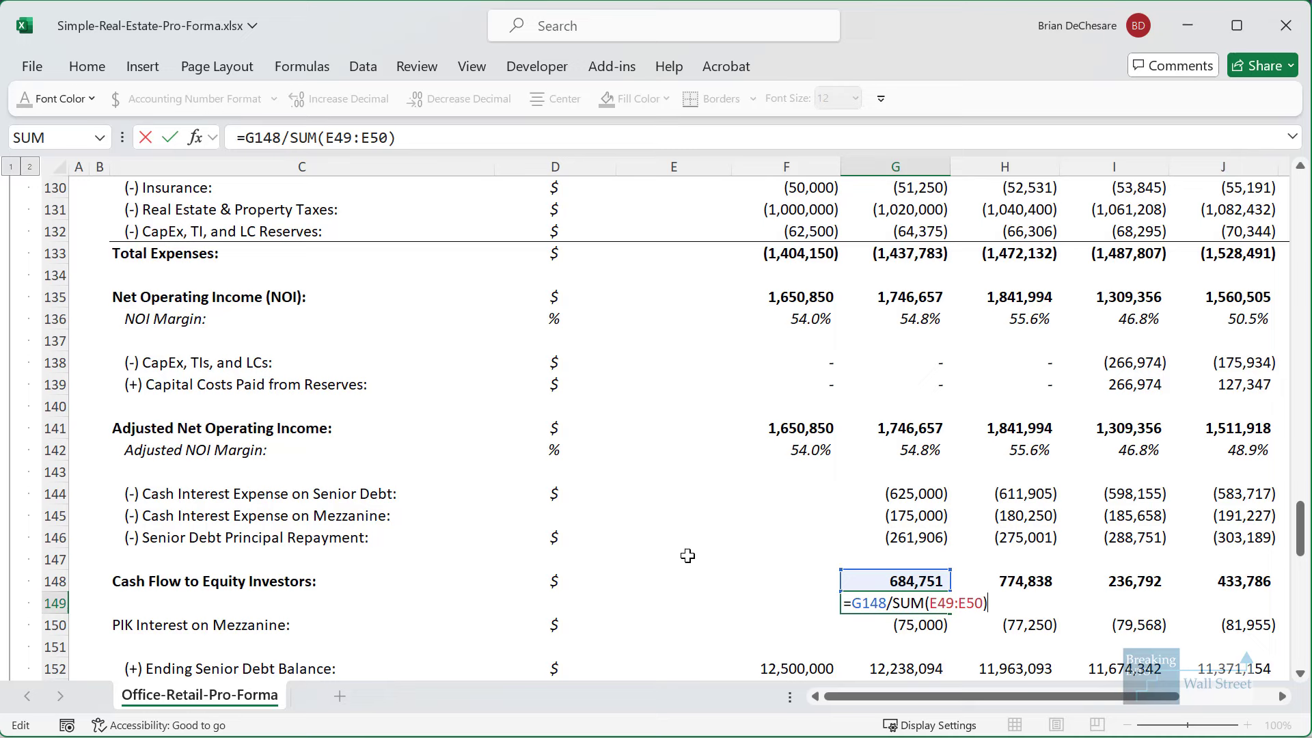
pyautogui.press('Escape')
pyautogui.press('Delete')
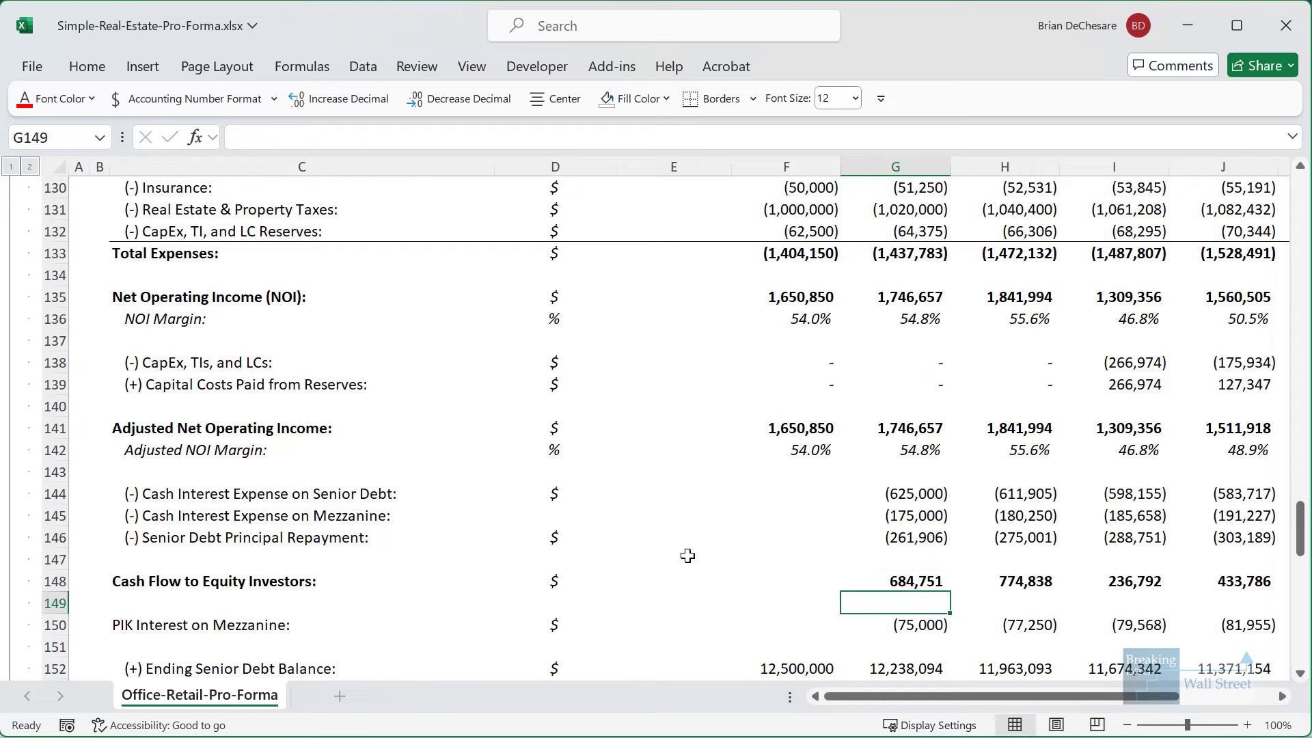
# Inspect the Year 0 Property Acquisition Price formula in F171 of the IRR Calculations section.
pyautogui.scroll(-6, 688, 556)
pyautogui.scroll(-4, 688, 545)
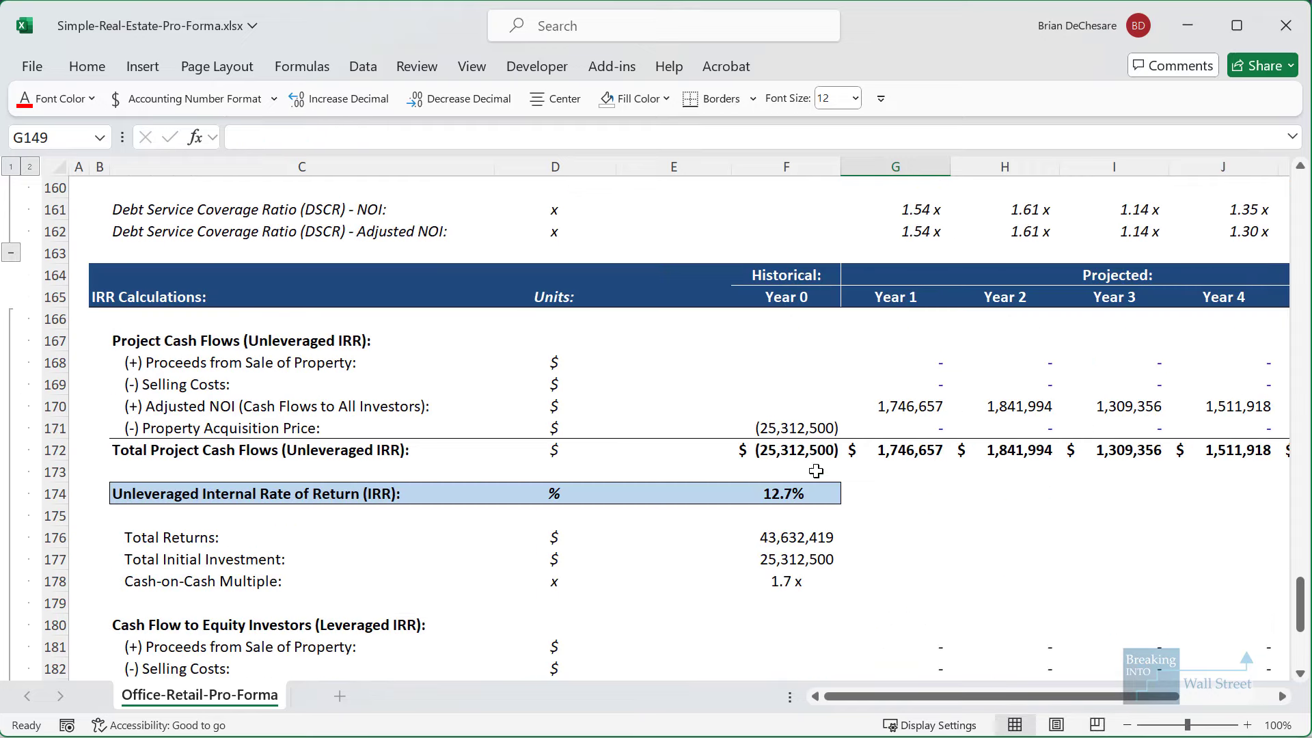
pyautogui.click(822, 448)
pyautogui.click(823, 429)
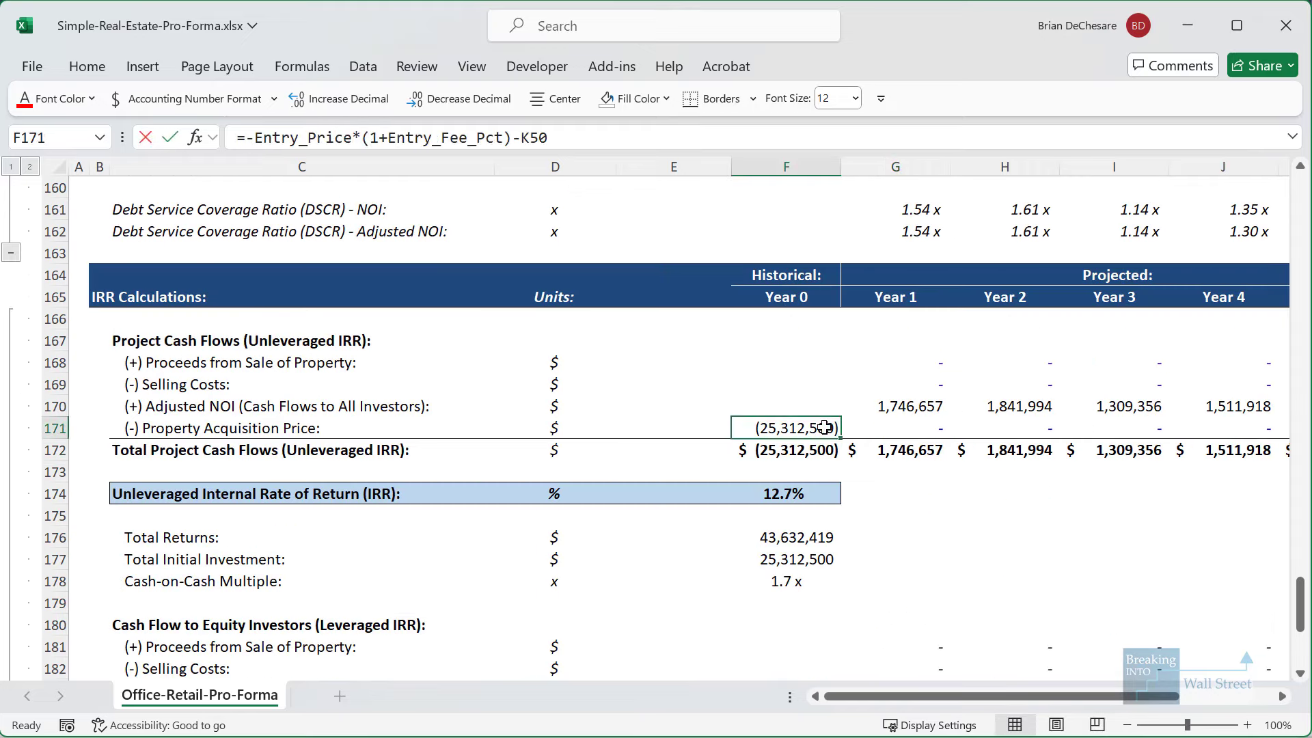
pyautogui.press('F2')
pyautogui.press('Escape')
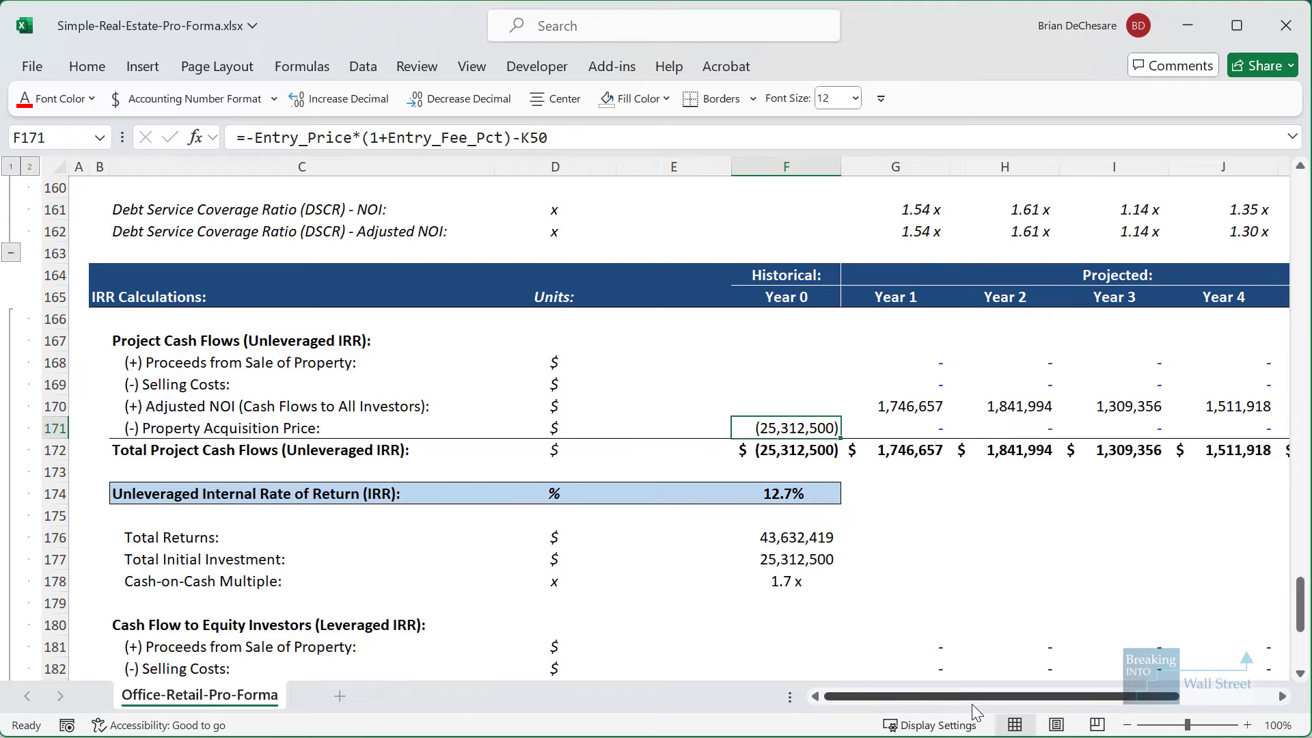
# Inspect the Year 5 Proceeds from Sale of Property formula in K168.
pyautogui.moveTo(972, 697); pyautogui.dragTo(1066, 697)
pyautogui.click(1037, 365)
pyautogui.press('F2')
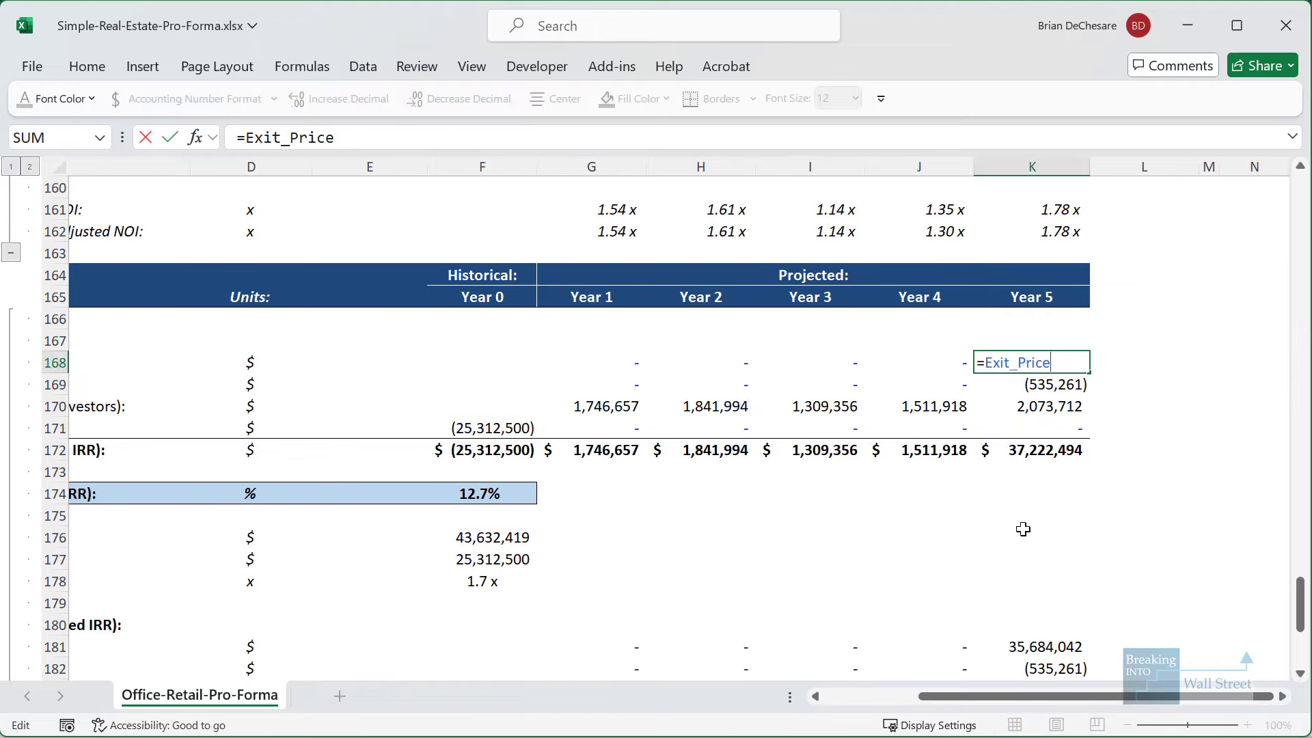
pyautogui.press('Escape')
# Trace the sale proceeds to the Exit Price assumption in K26 and examine its formula alongside the Exit Cap Rate.
pyautogui.hotkey('ctrl', '[')
pyautogui.scroll(3, 1019, 526)
pyautogui.press('F2')
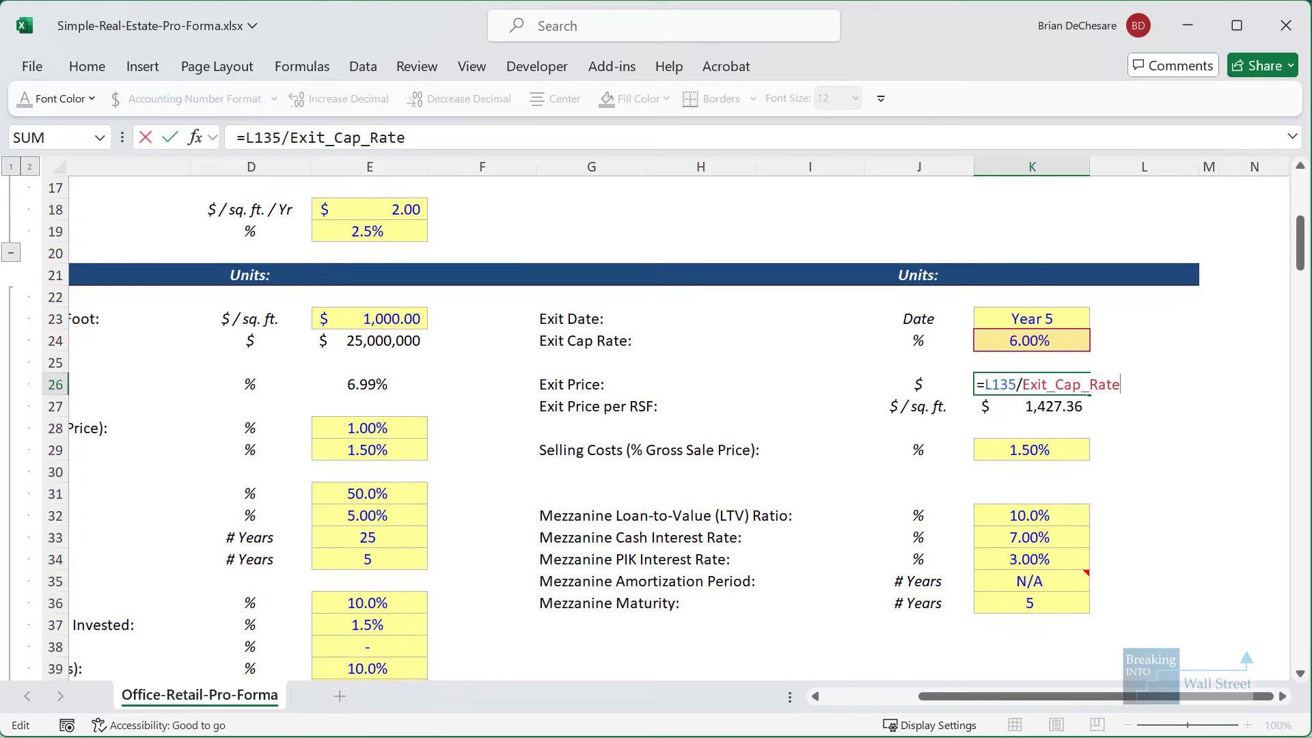
pyautogui.moveTo(539, 323)
pyautogui.mouseDown()
pyautogui.moveTo(1216, 430)
pyautogui.moveTo(1204, 407)
pyautogui.mouseUp()
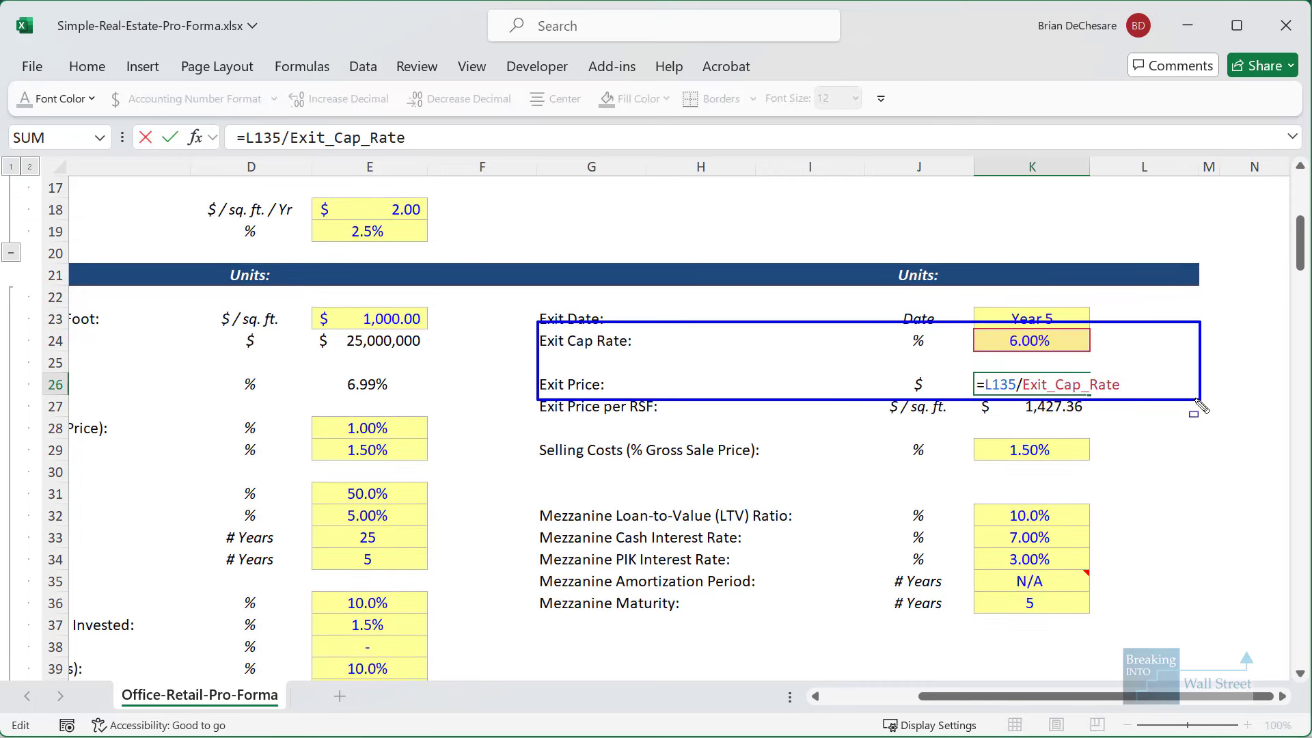
pyautogui.press('Escape')
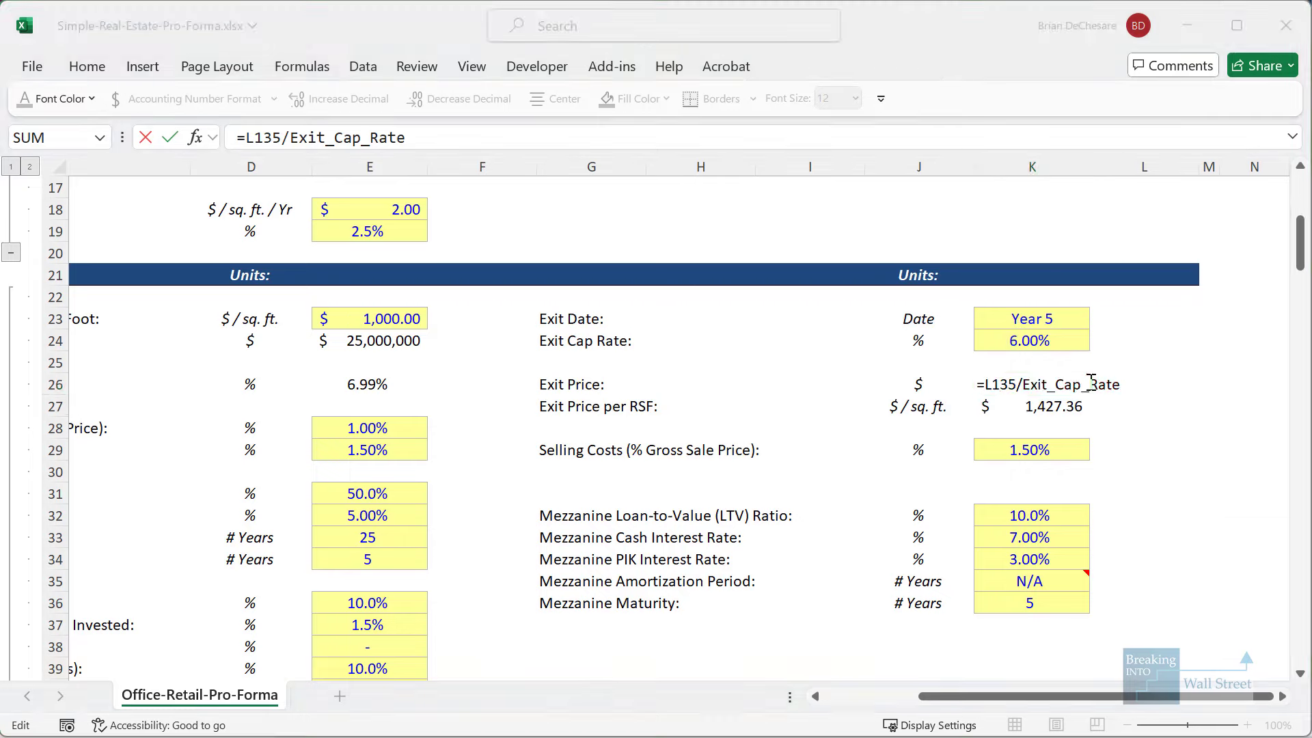
pyautogui.press('Escape')
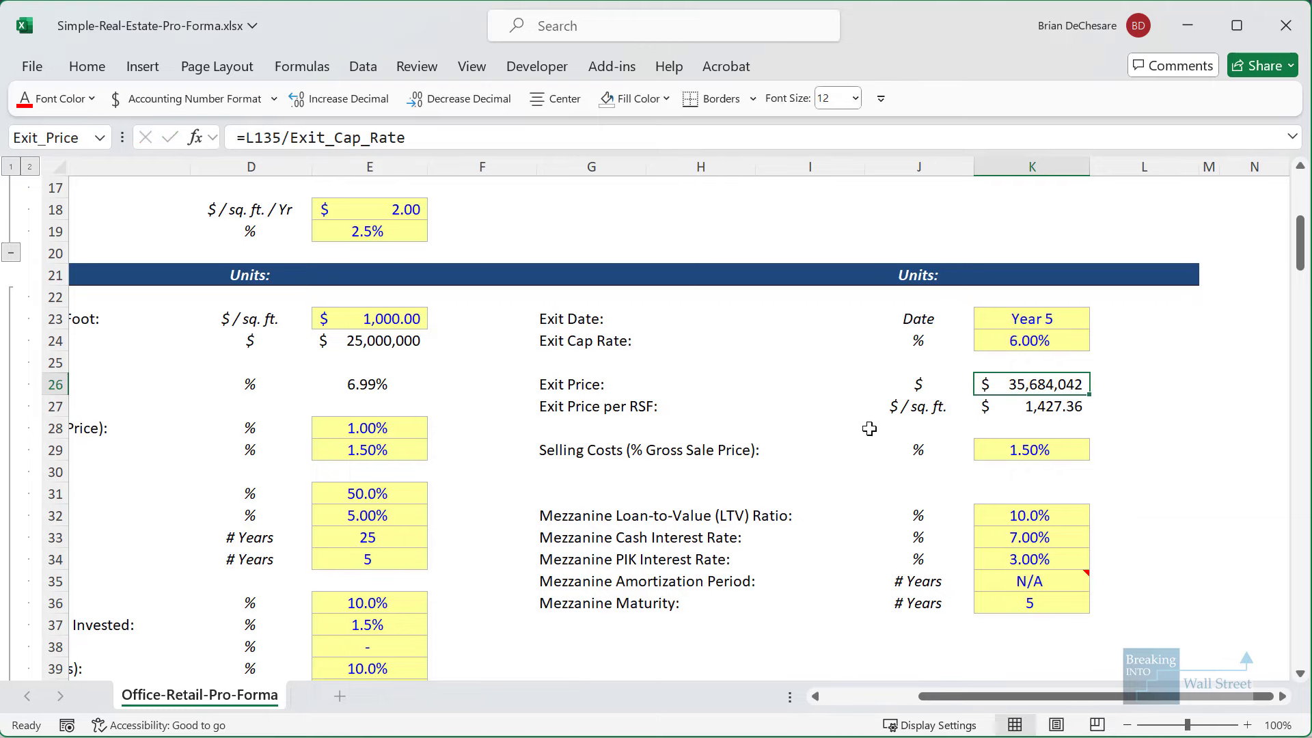
pyautogui.click(892, 696)
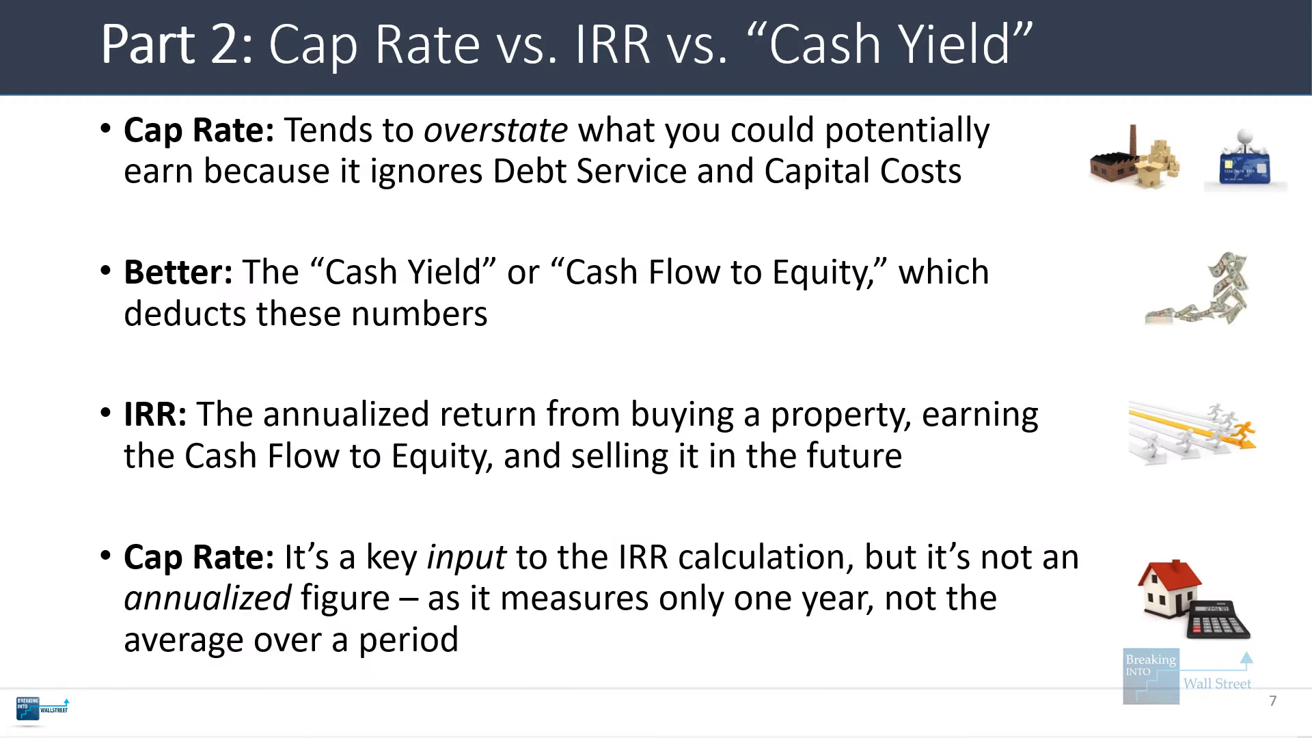
pyautogui.press('Right')
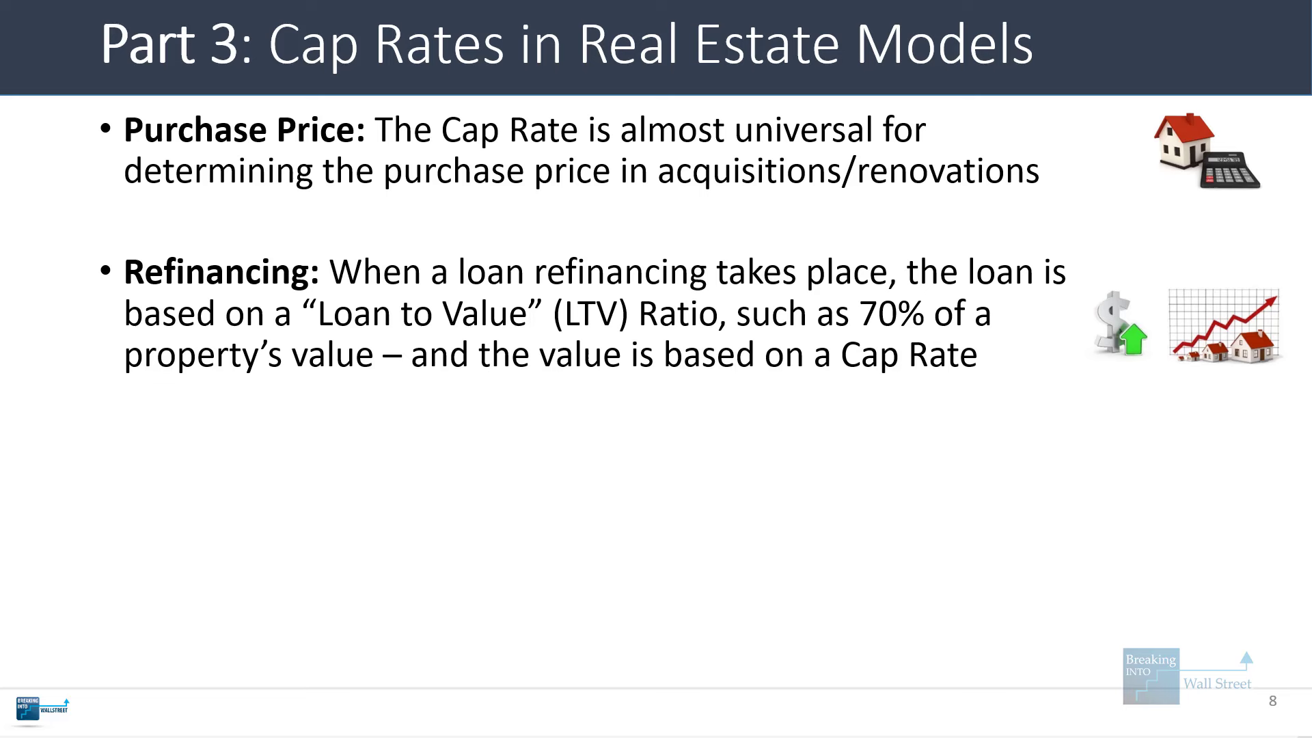
pyautogui.press('Left')
pyautogui.press('Left')
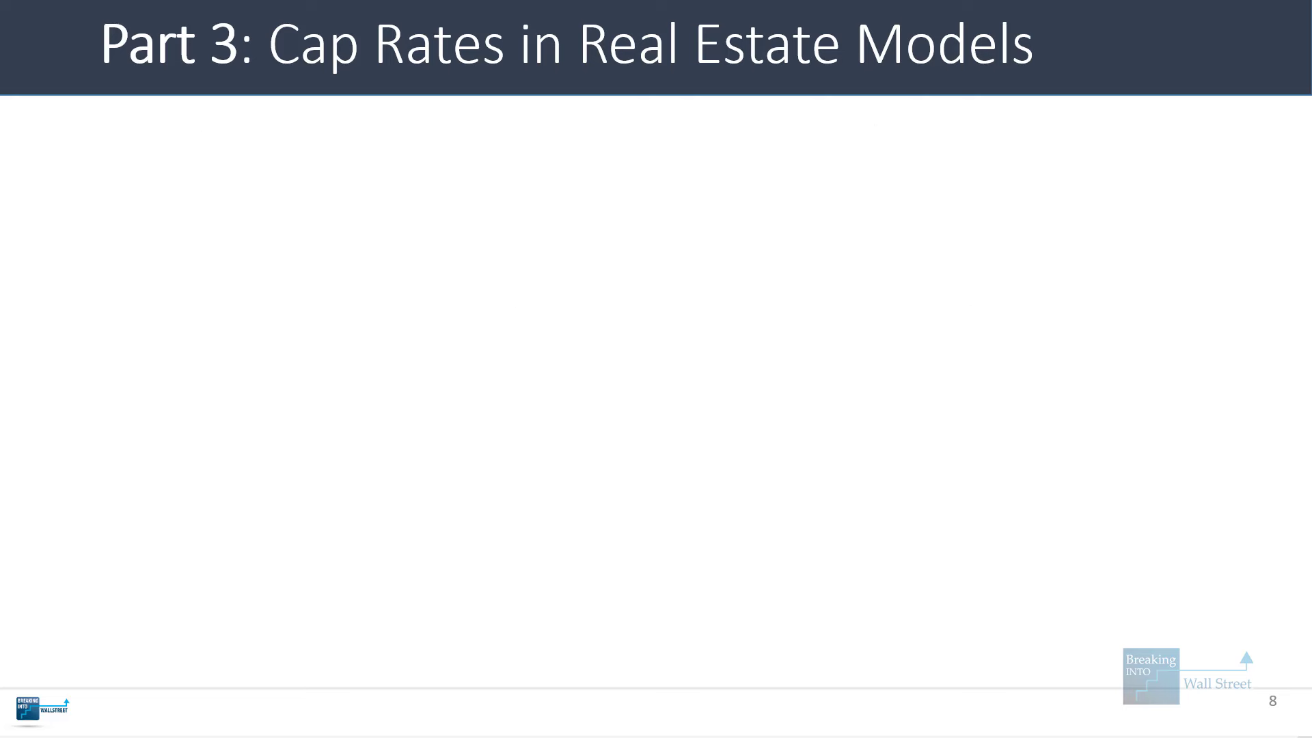
pyautogui.press('Right')
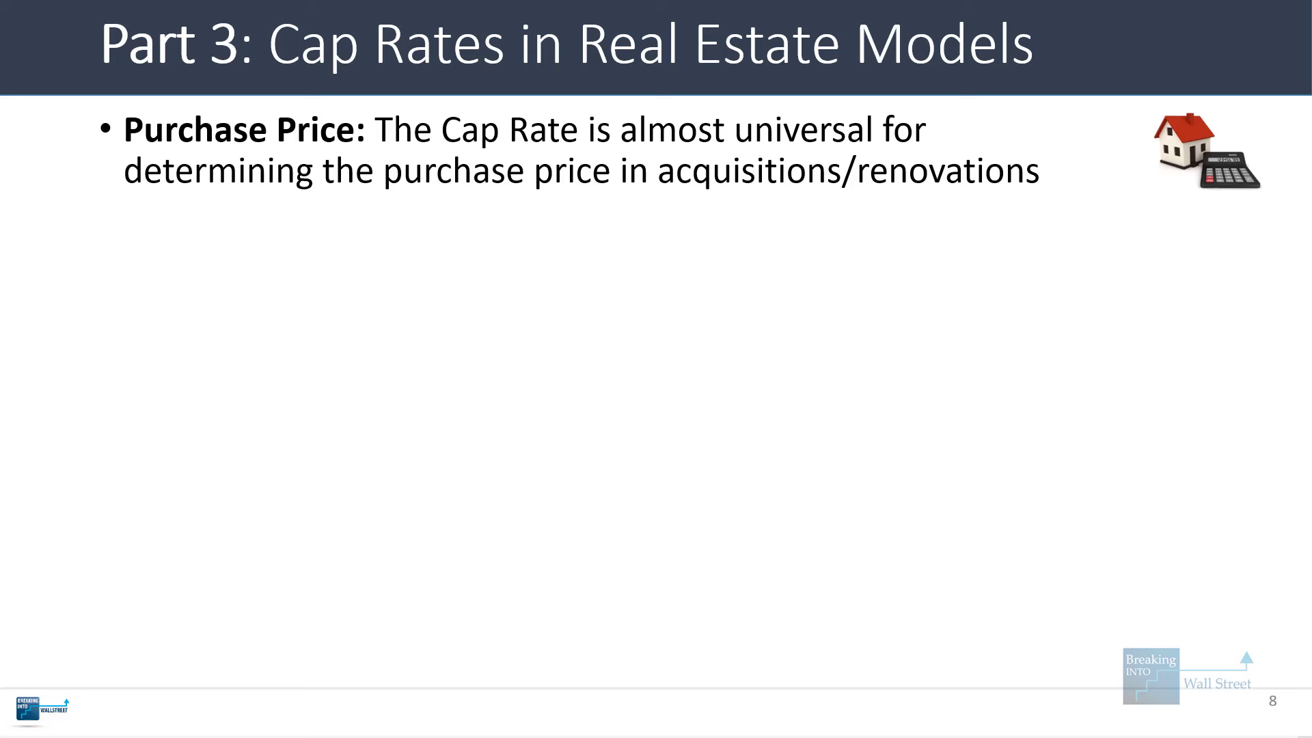
pyautogui.press('Right')
pyautogui.press('Right')
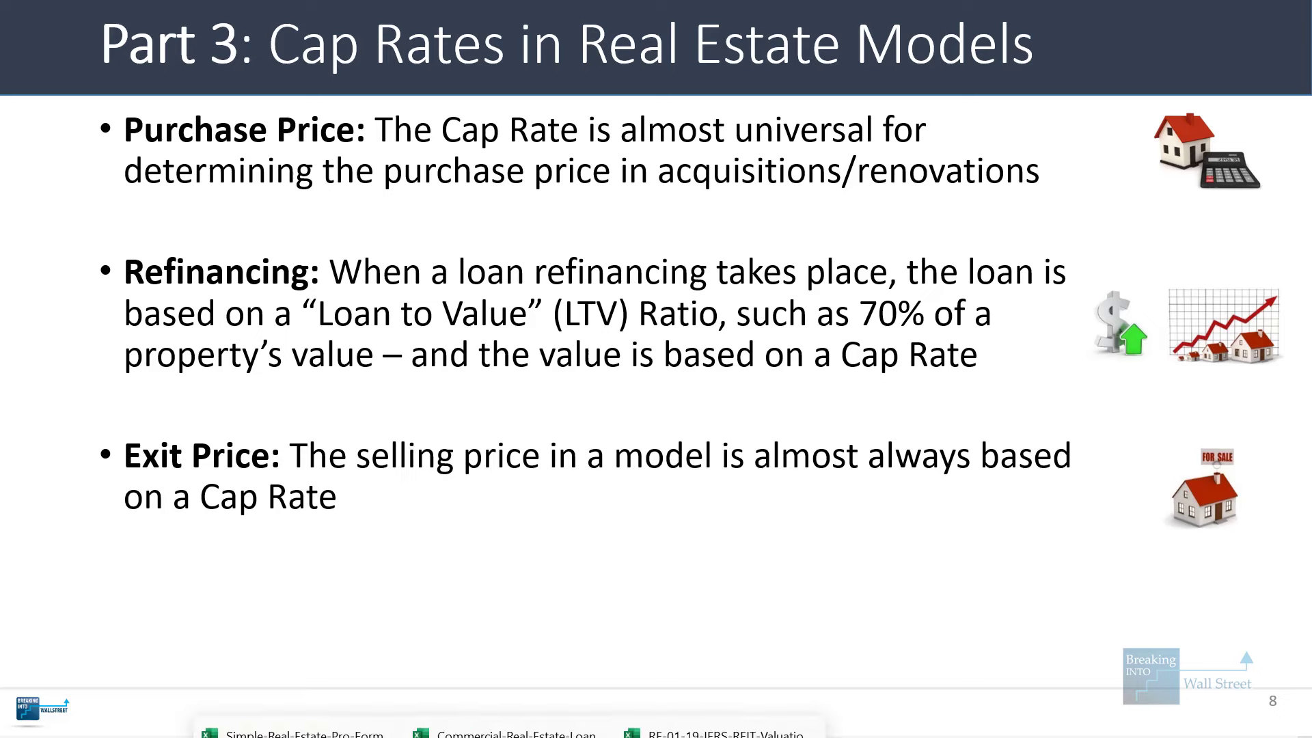
# Switch to the Commercial-Real-Estate-Loan-Refinancing workbook and view its Permanent Loan Refinancing & Exit assumptions.
pyautogui.click(512, 735)
pyautogui.scroll(-6, 788, 537)
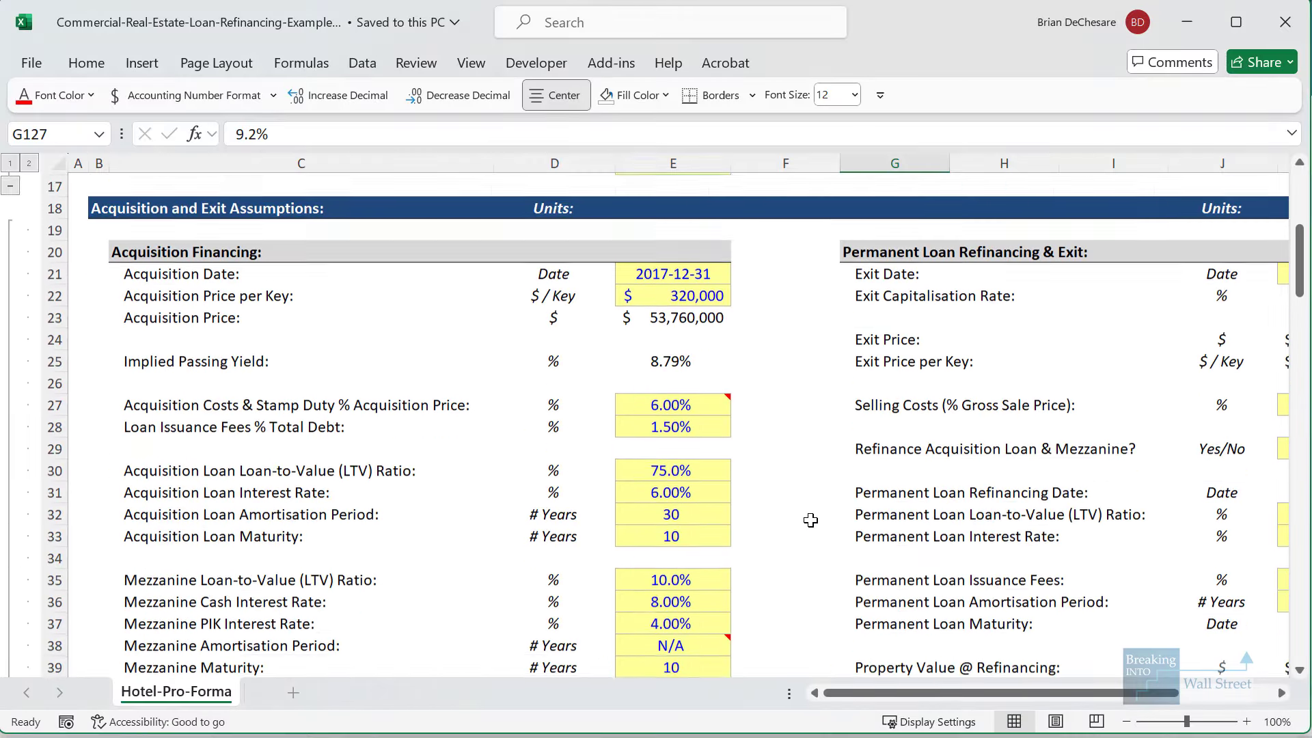
pyautogui.hscroll(2, 811, 522)
pyautogui.moveTo(571, 494); pyautogui.dragTo(862, 496)
pyautogui.hscroll(1, 792, 362)
pyautogui.click(793, 362)
pyautogui.click(740, 494)
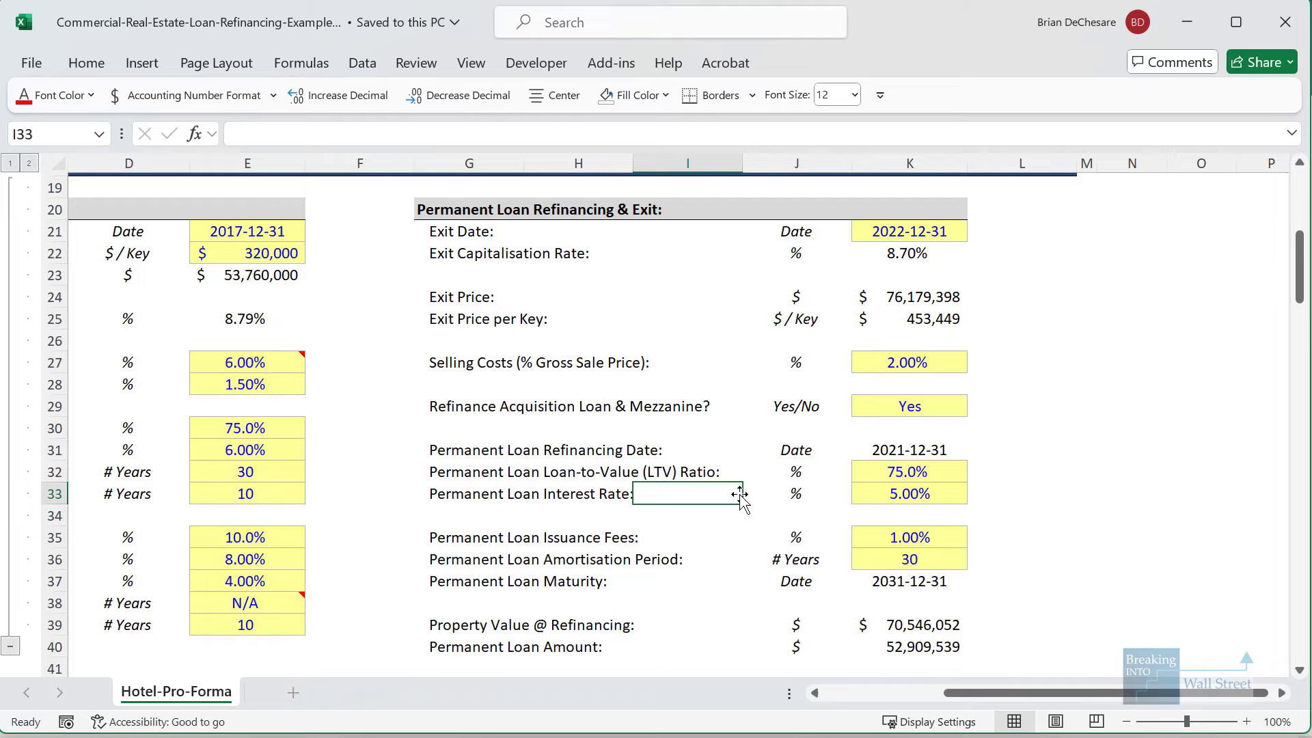
pyautogui.scroll(-1, 711, 558)
pyautogui.click(656, 560)
pyautogui.scroll(1, 562, 532)
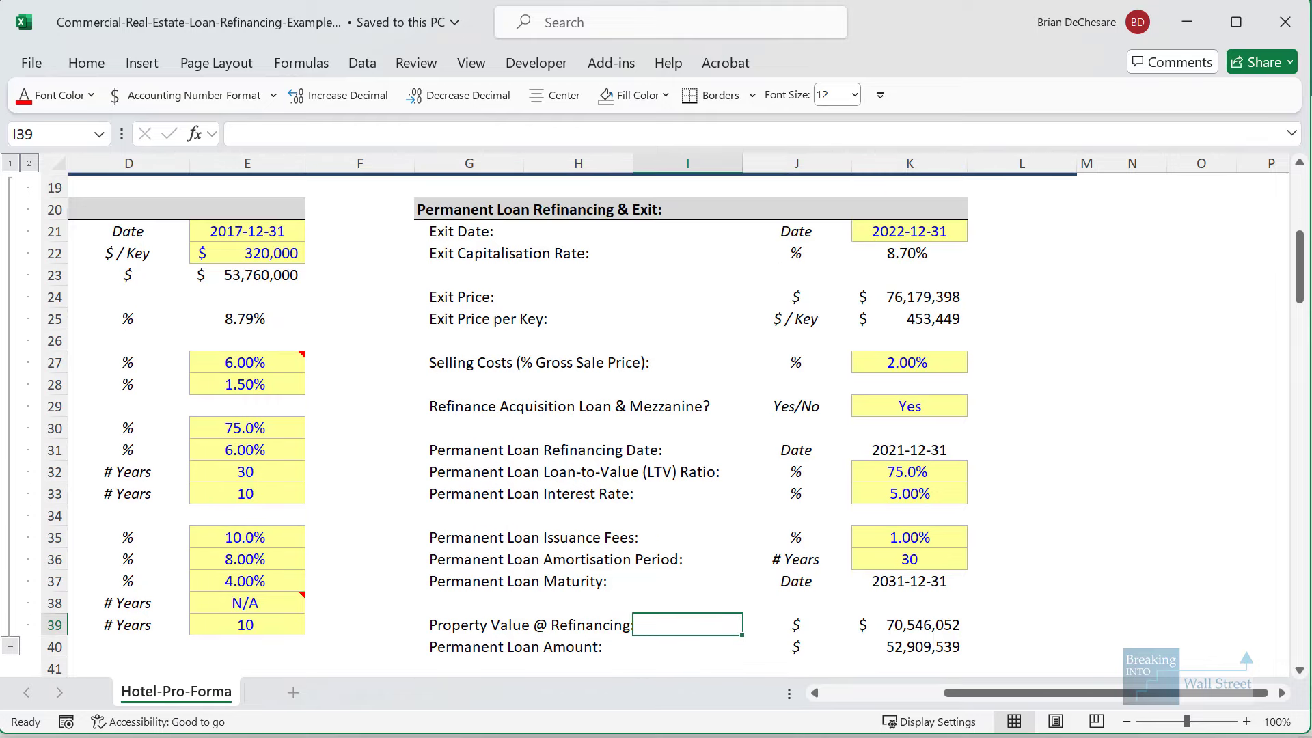
# Examine the permanent loan's refinancing date, Loan-to-Value ratio and interest rate.
pyautogui.moveTo(429, 426); pyautogui.dragTo(1023, 516)
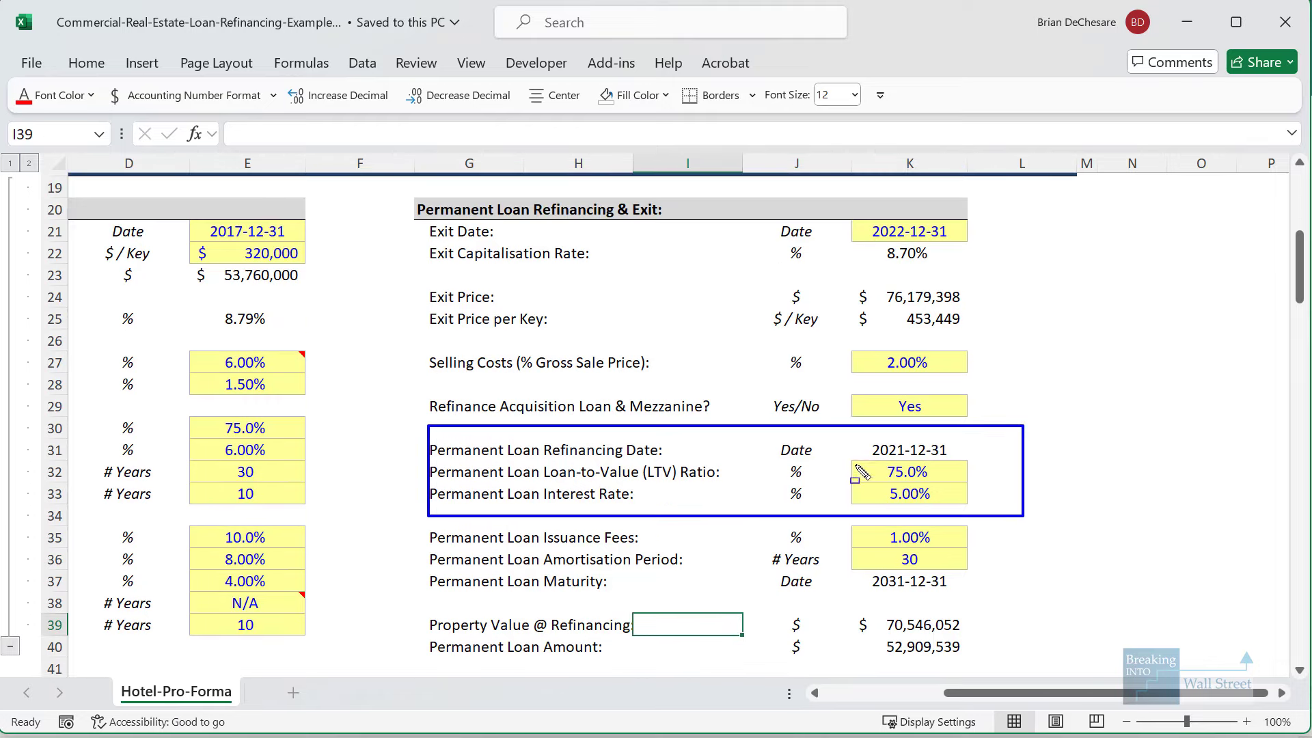
pyautogui.moveTo(847, 458); pyautogui.dragTo(978, 492)
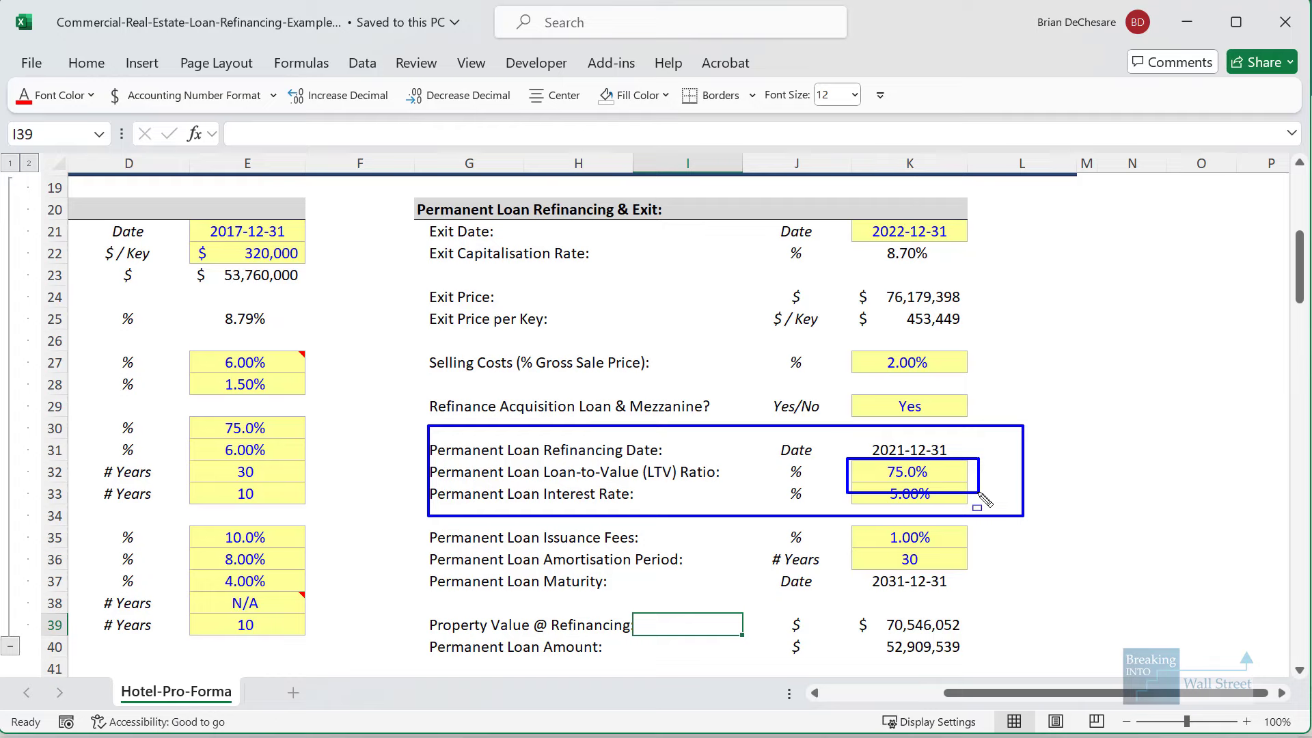
pyautogui.press('Escape')
# Inspect the Property Value @ Refinancing formula in K39 and the projected valuation range F124:K128 that it references.
pyautogui.scroll(-1, 918, 537)
pyautogui.doubleClick(938, 562)
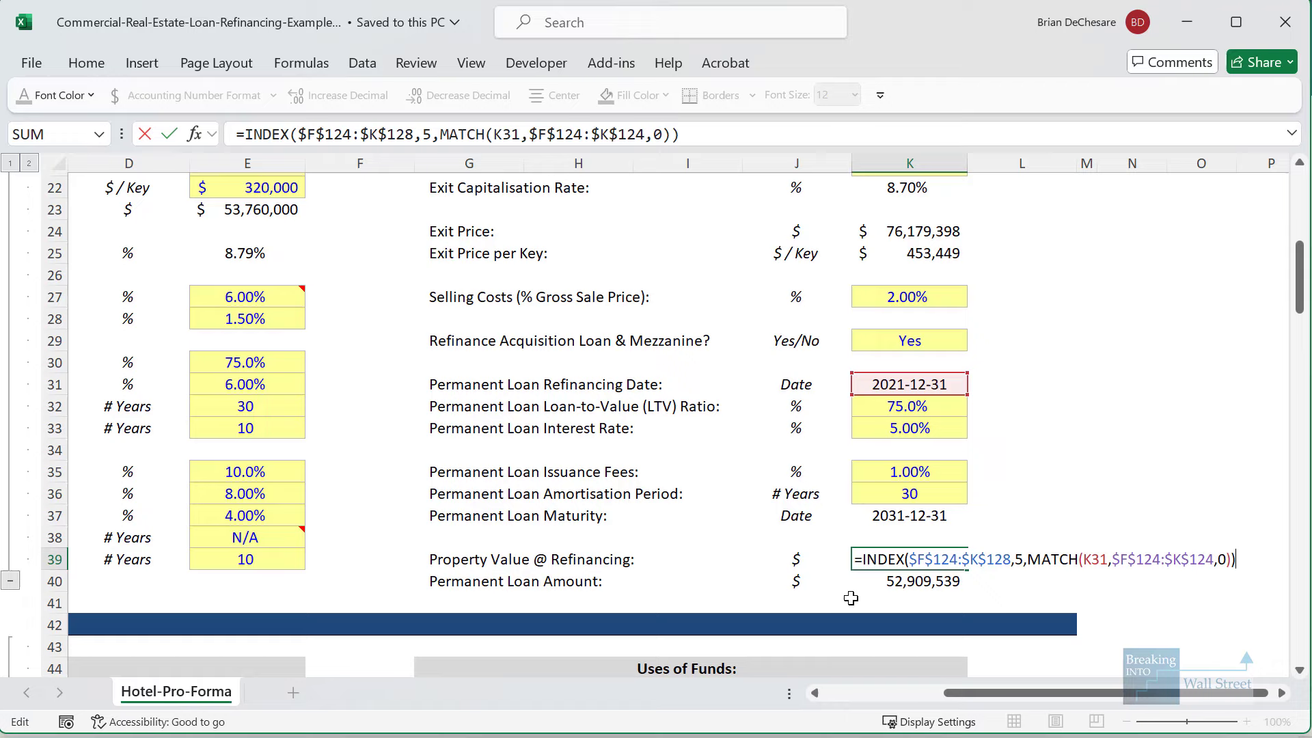
pyautogui.scroll(-20, 851, 598)
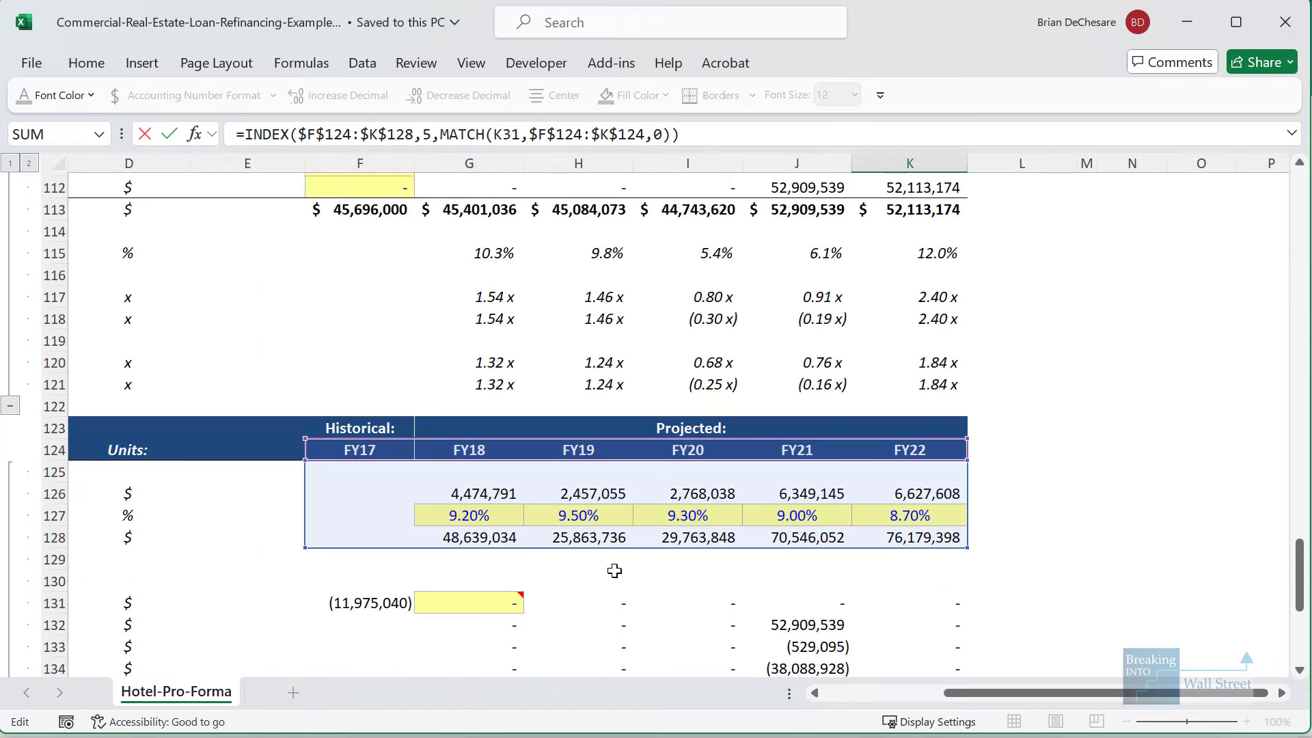
pyautogui.moveTo(415, 472); pyautogui.dragTo(985, 552)
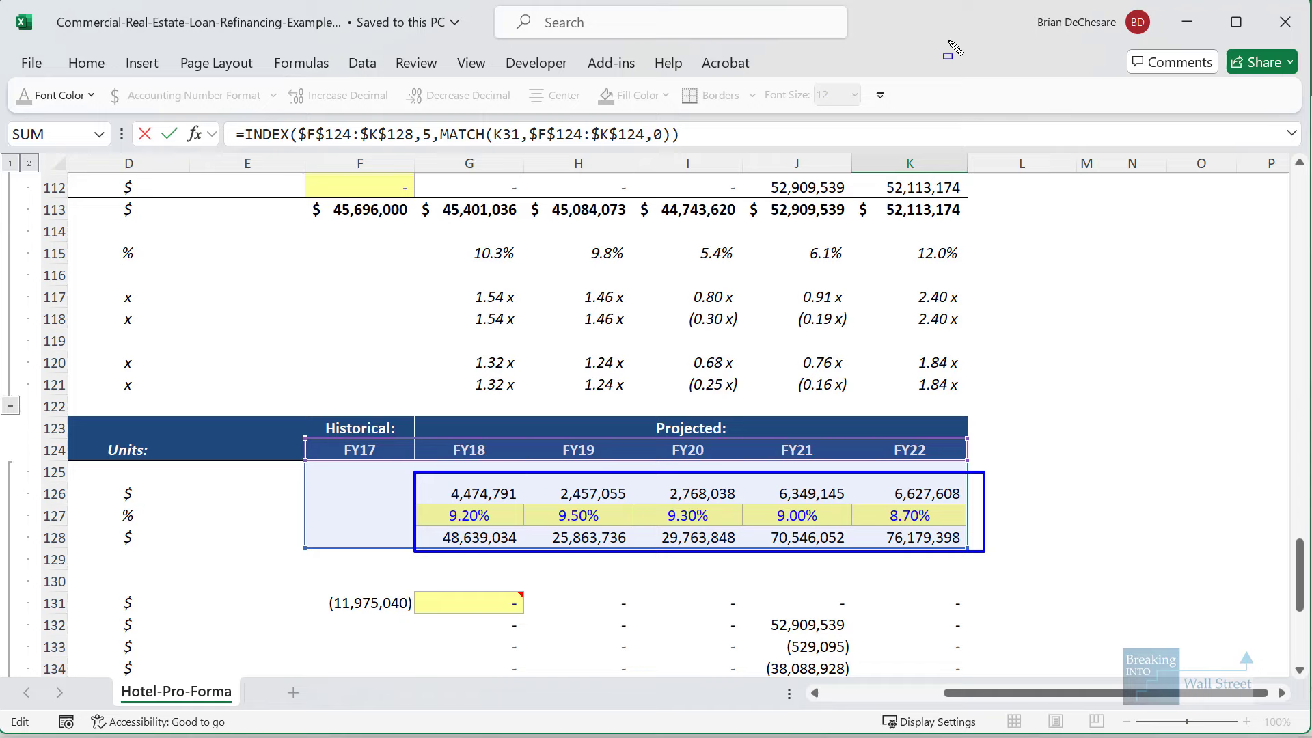
pyautogui.press('Escape')
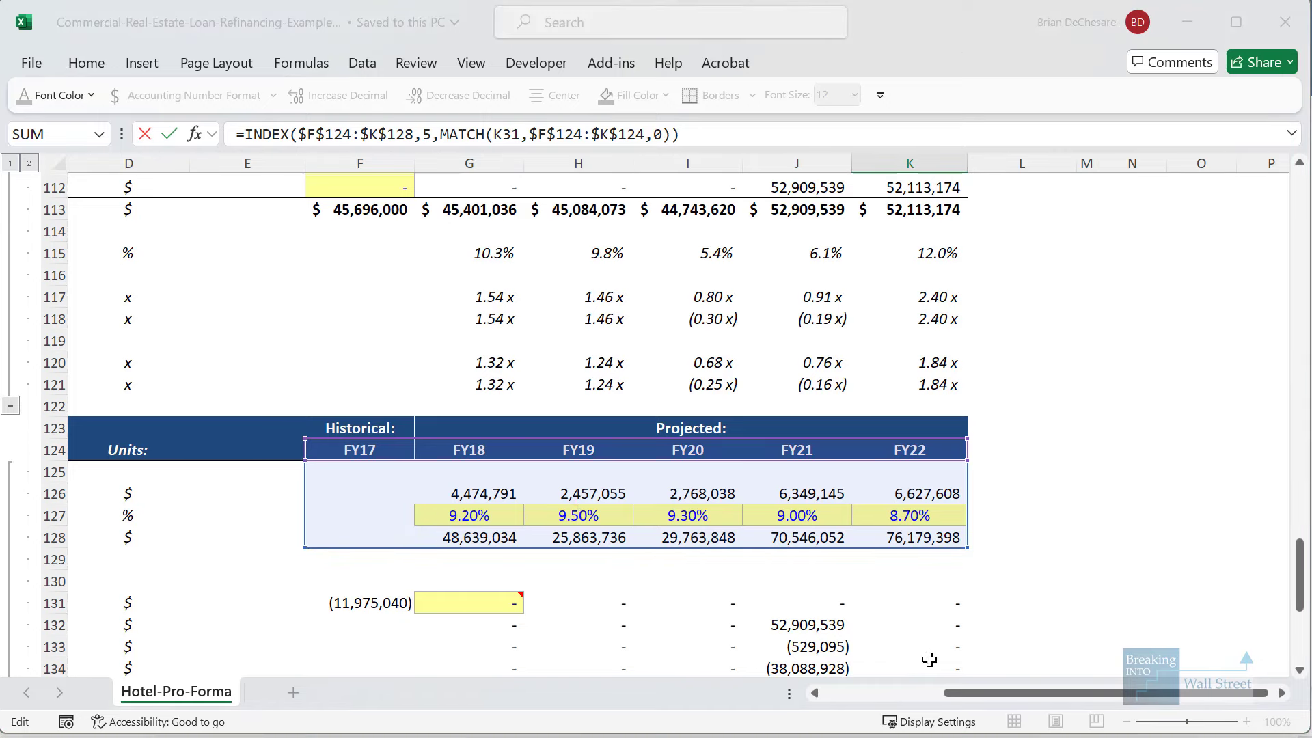
# Close the K39 formula and inspect how the Permanent Loan Amount in K40 references the refinancing property value and LTV ratio.
pyautogui.scroll(6, 863, 493)
pyautogui.scroll(20, 863, 493)
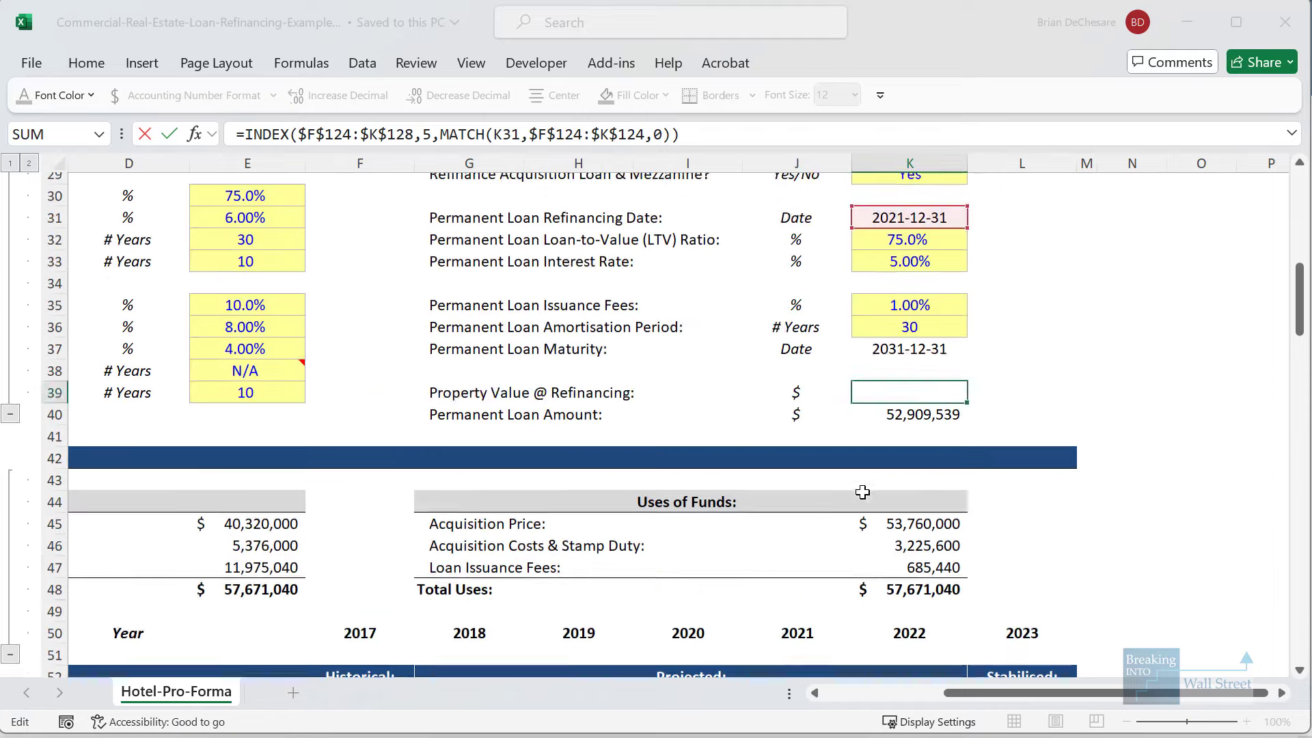
pyautogui.scroll(-1, 879, 534)
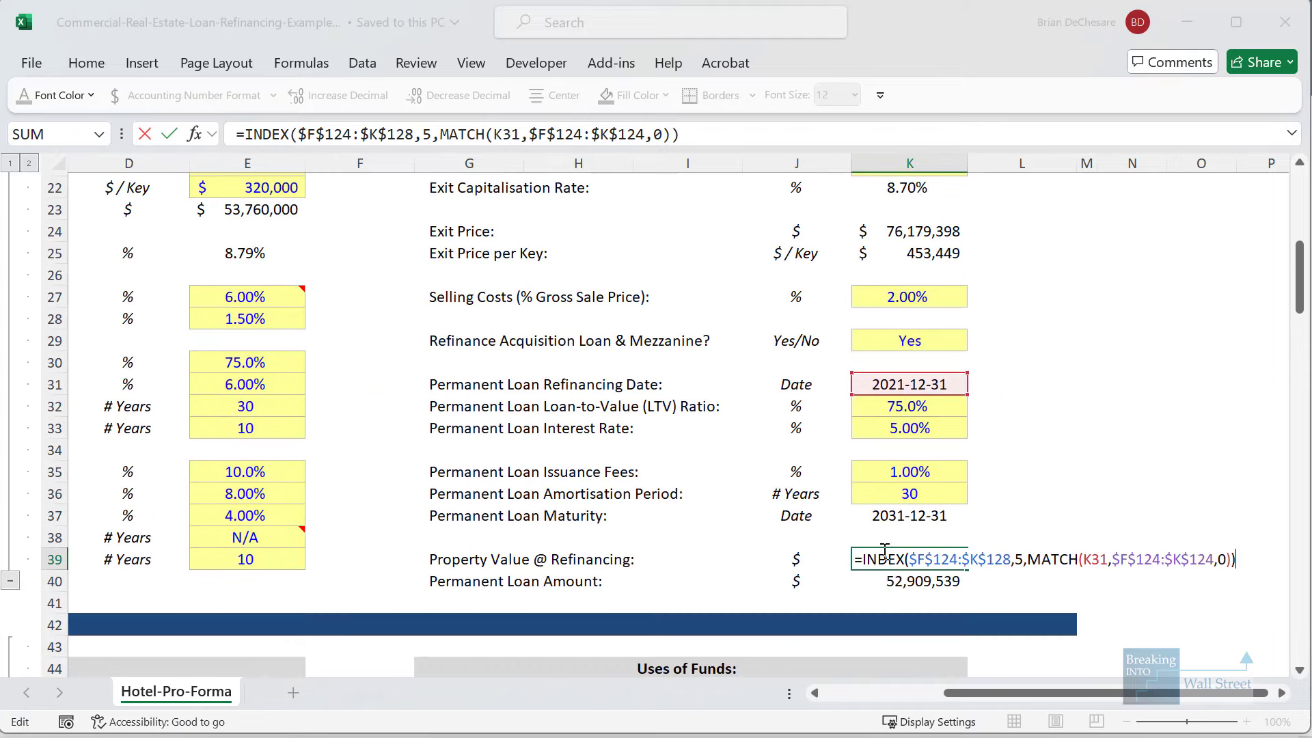
pyautogui.press('Return')
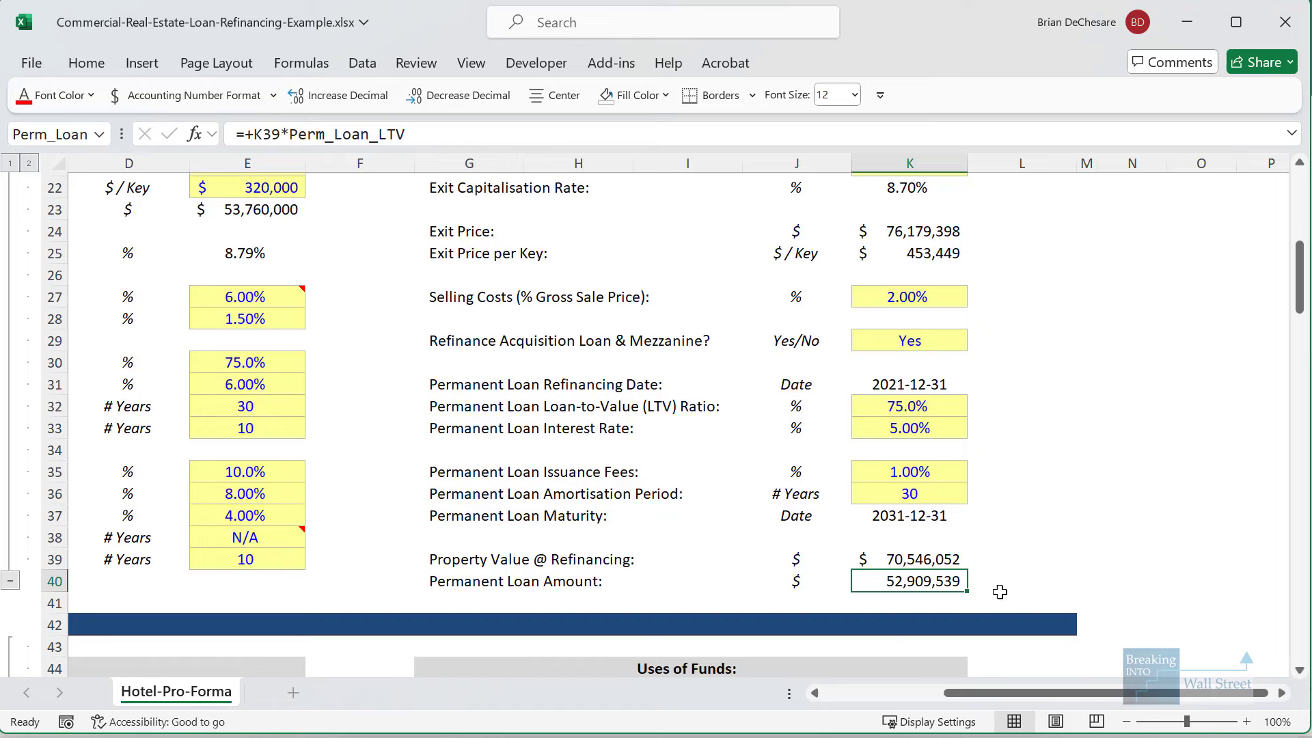
pyautogui.press('F2')
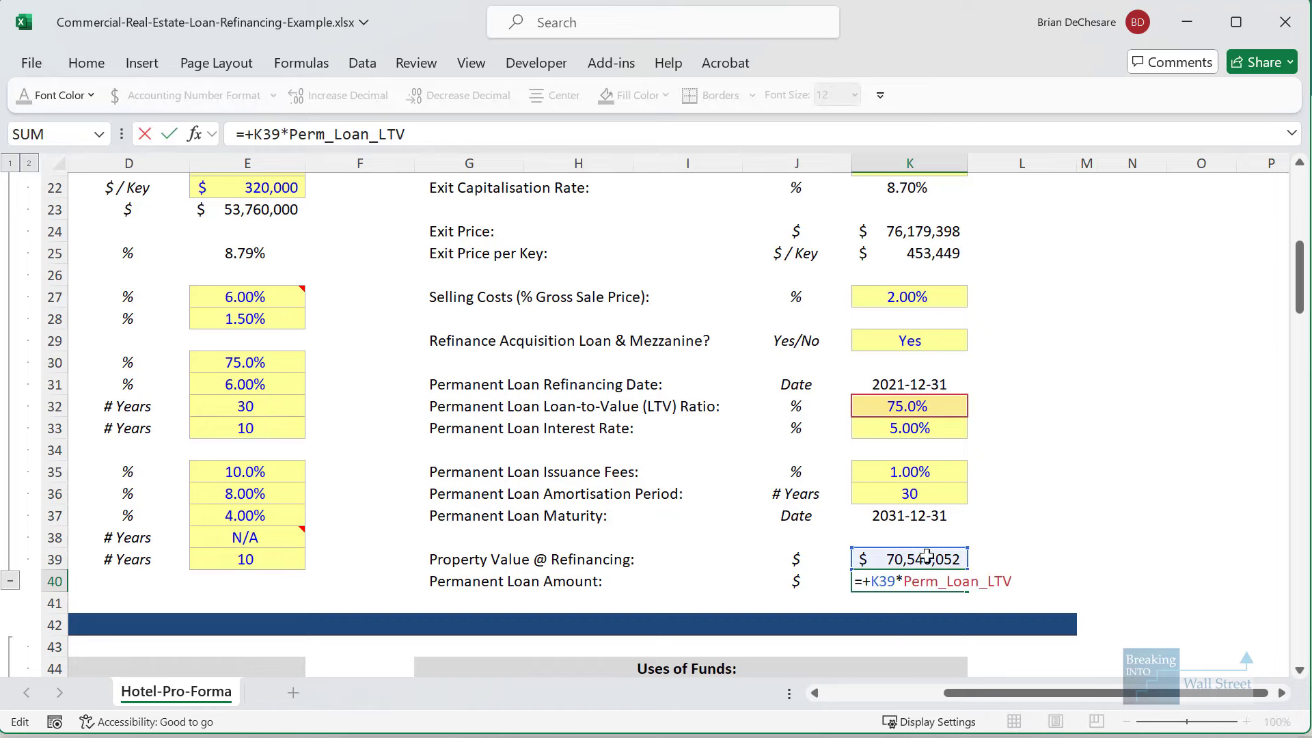
pyautogui.click(906, 407)
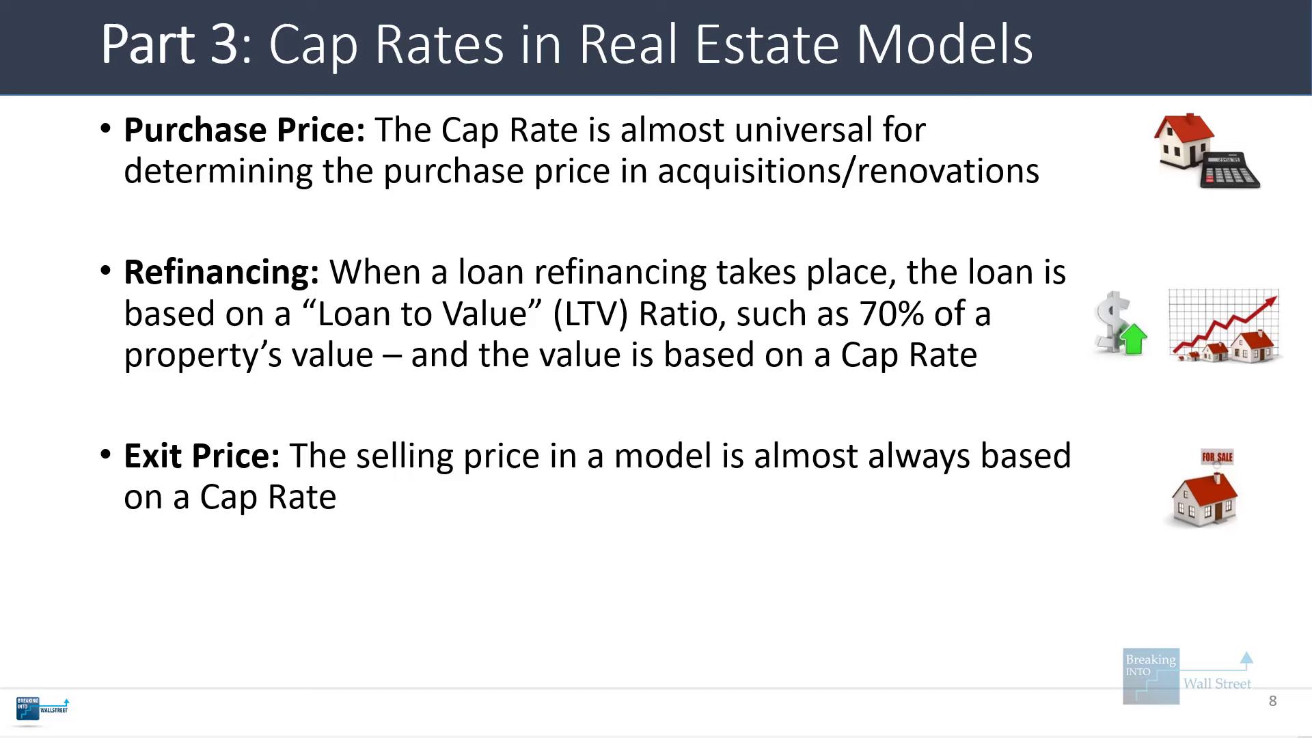
pyautogui.press('Right')
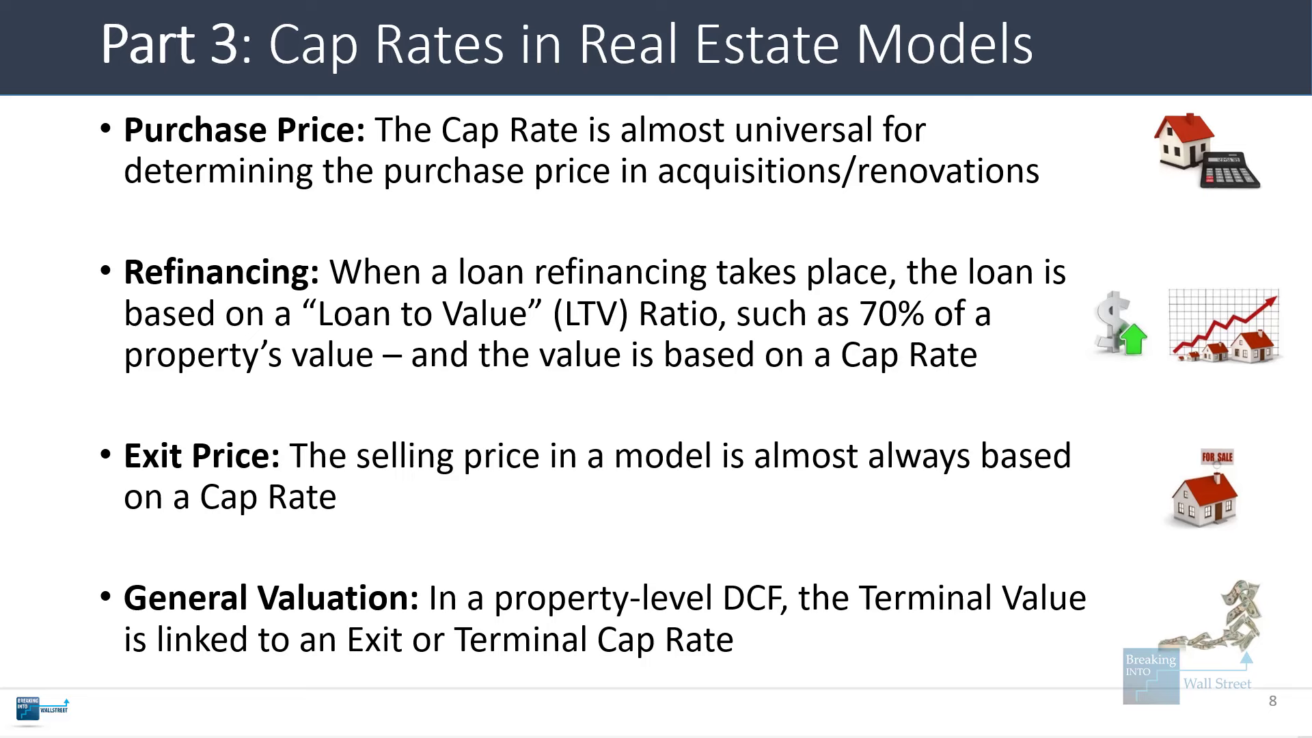
pyautogui.press('Right')
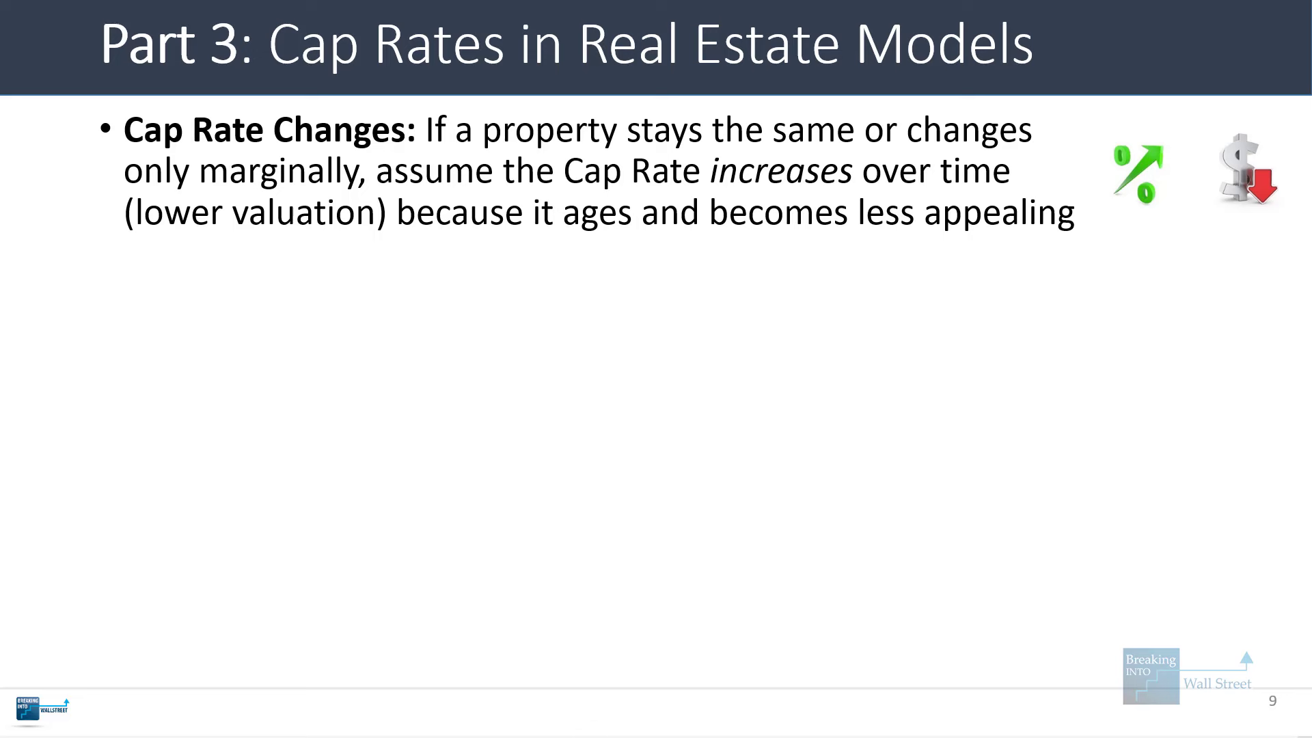
# Switch to the Simple-Real-Estate-Pro-Forma workbook and view the Implied Going-In Cap Rate and Exit Cap Rate among the acquisition and exit assumptions.
pyautogui.moveTo(509, 737)
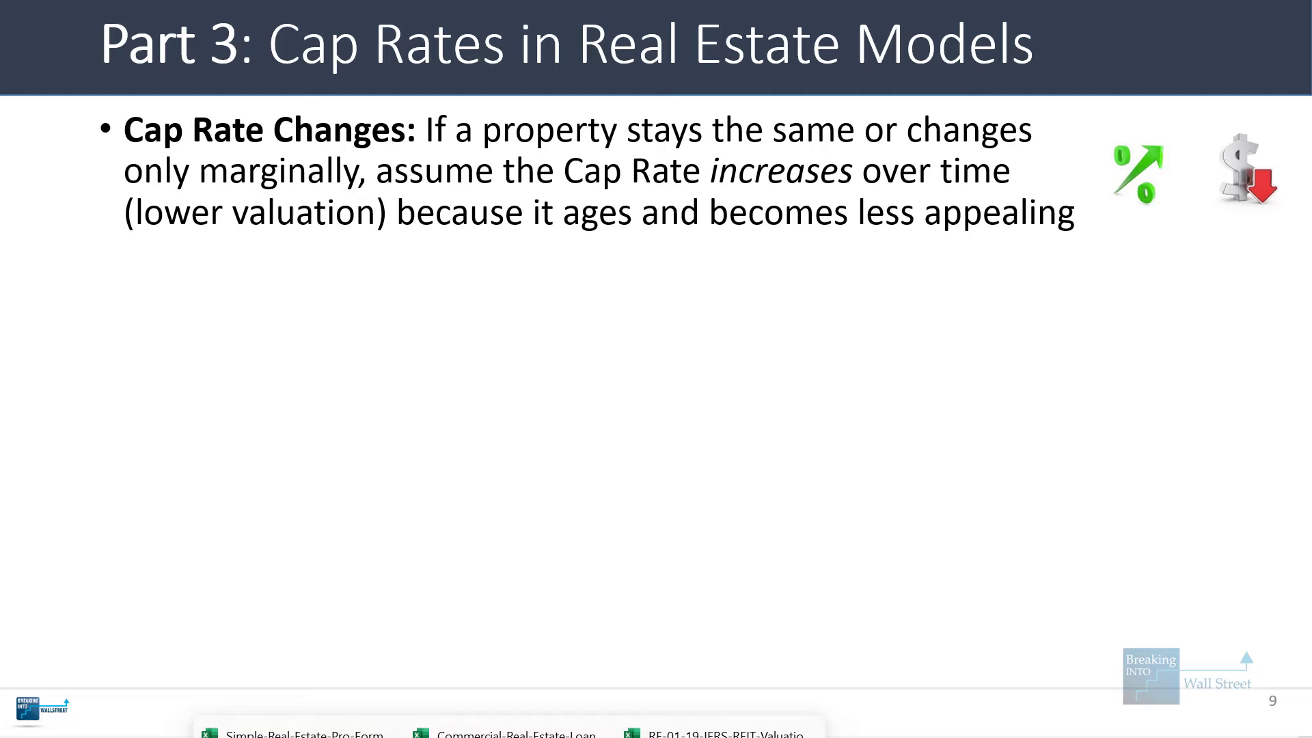
pyautogui.click(342, 734)
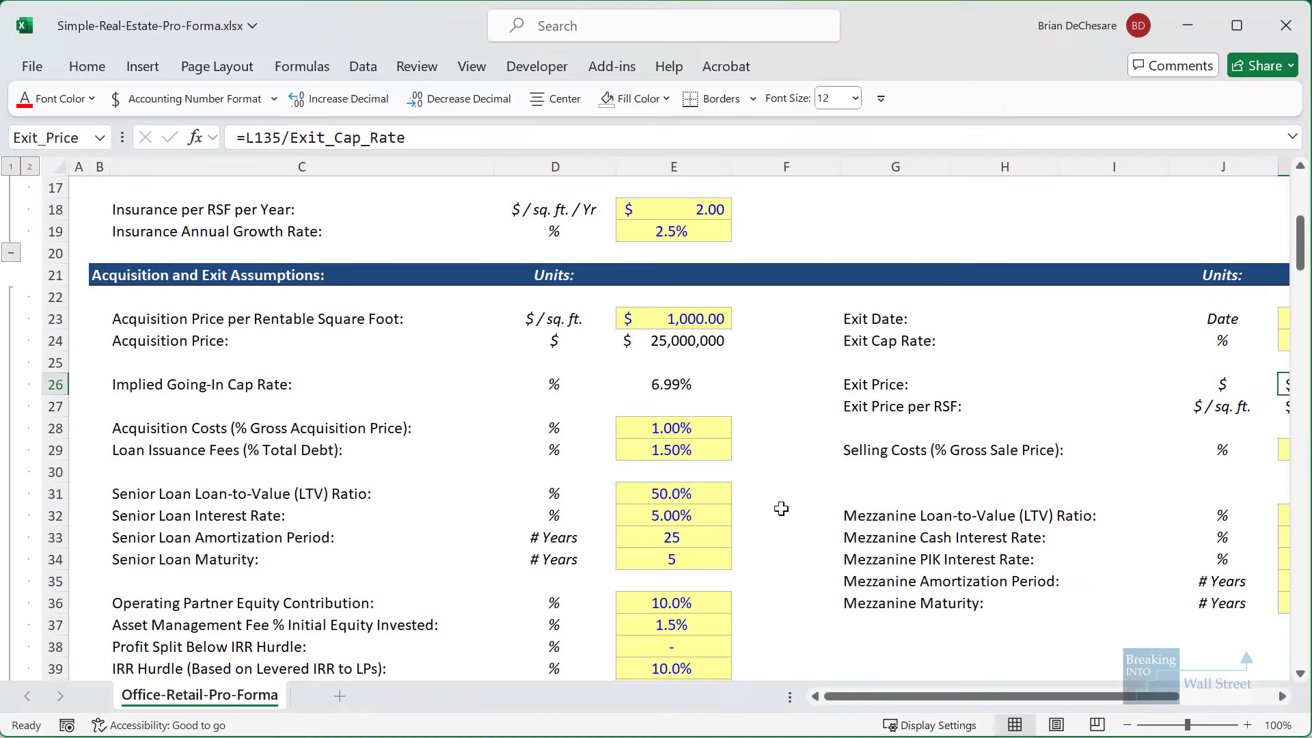
pyautogui.click(682, 429)
pyautogui.moveTo(908, 552); pyautogui.dragTo(1229, 559)
pyautogui.hscroll(1, 1161, 520)
pyautogui.click(823, 409)
pyautogui.moveTo(1093, 574); pyautogui.dragTo(82, 537)
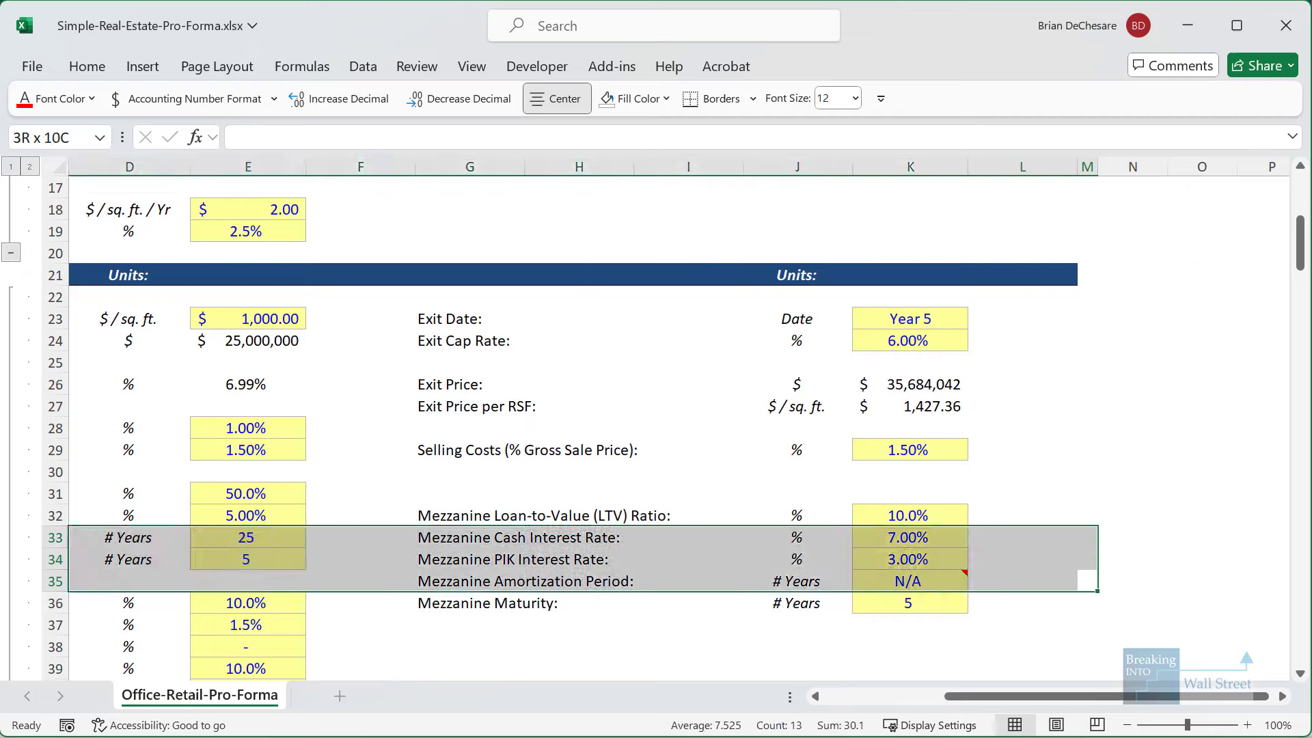
pyautogui.hscroll(-1, 595, 392)
pyautogui.hotkey('ctrl', '2')
pyautogui.moveTo(586, 369); pyautogui.dragTo(684, 405)
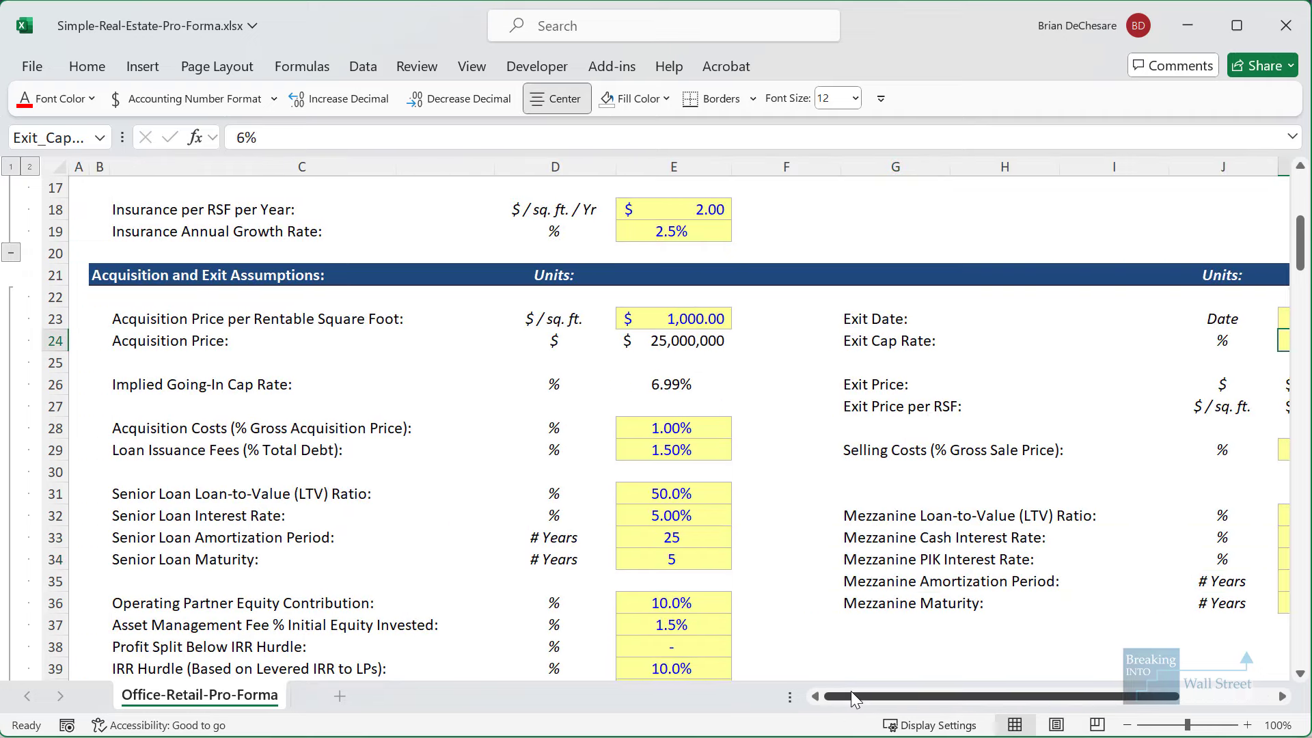
pyautogui.moveTo(851, 692); pyautogui.dragTo(929, 689)
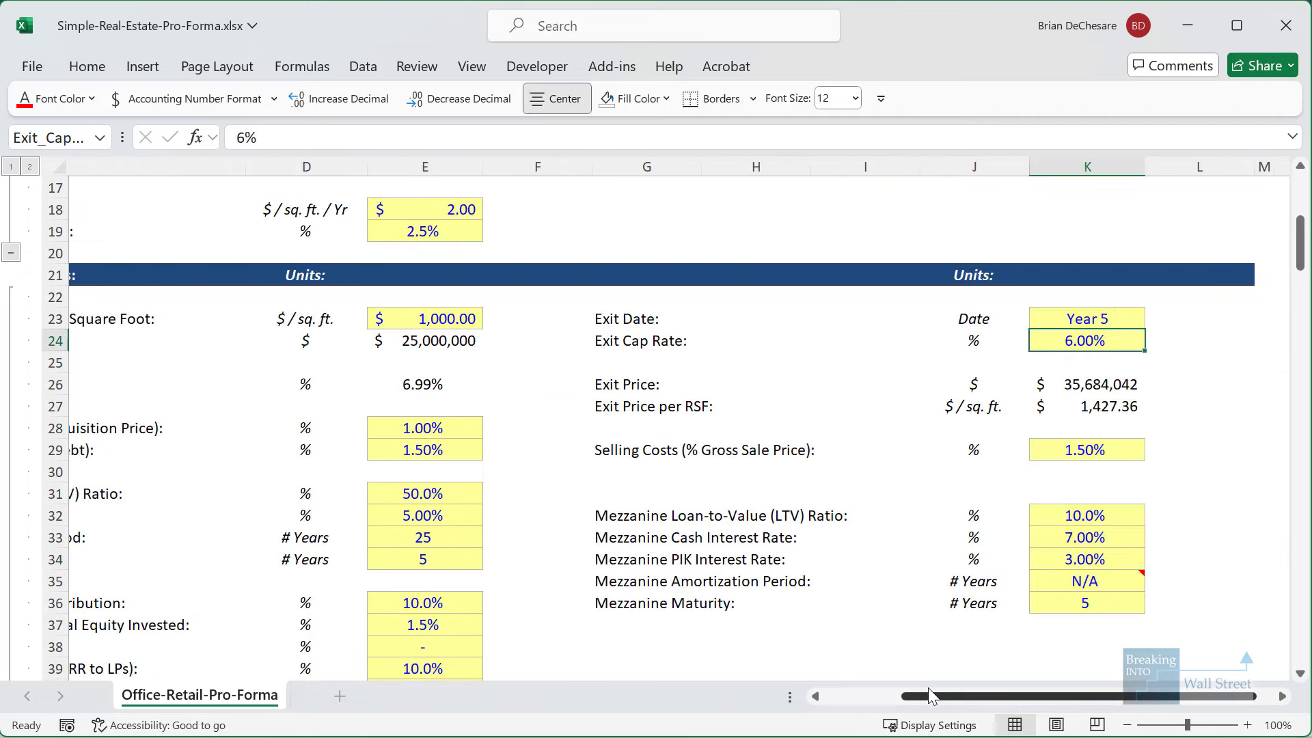
# Outline the Exit Cap Rate row with a temporary rectangle and highlight the exit assumptions in G23:K24.
pyautogui.click(741, 499)
pyautogui.moveTo(589, 324); pyautogui.dragTo(1171, 359)
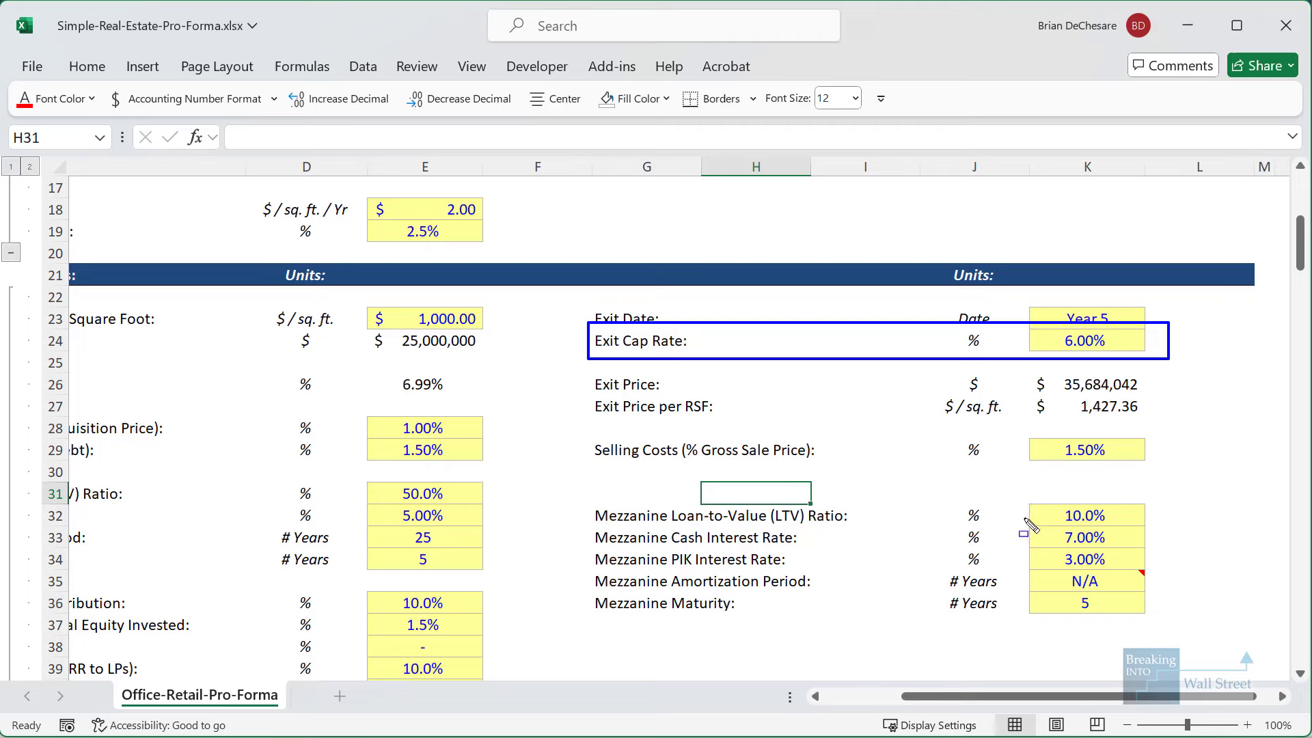
pyautogui.press('Escape')
pyautogui.moveTo(622, 325); pyautogui.dragTo(1044, 356)
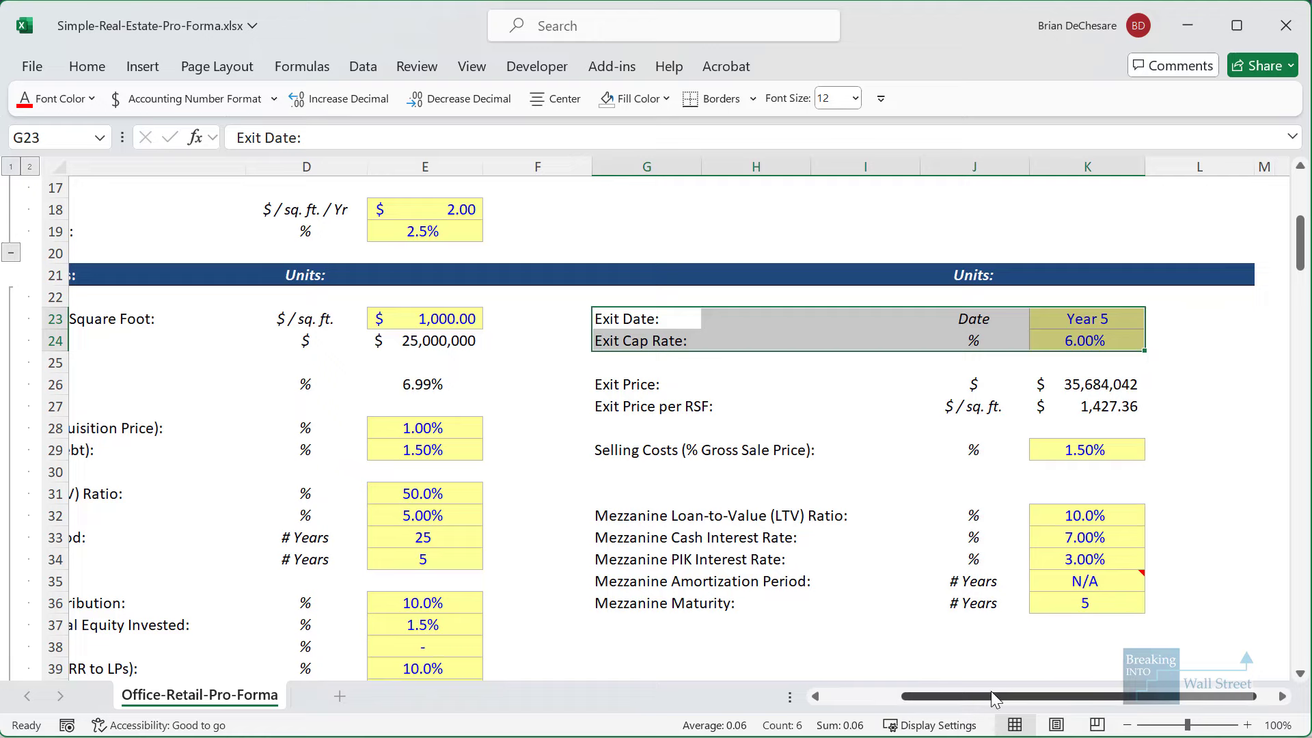
pyautogui.hscroll(-5, 991, 691)
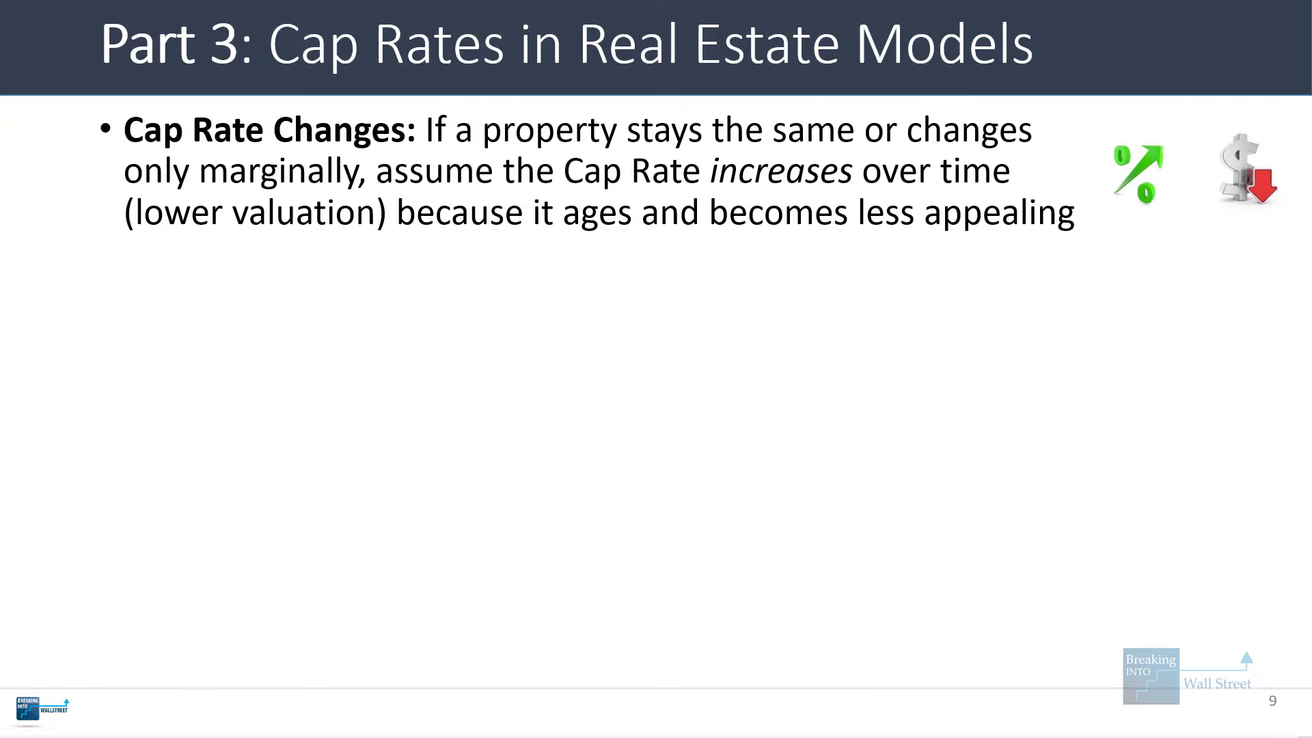
pyautogui.press('Right')
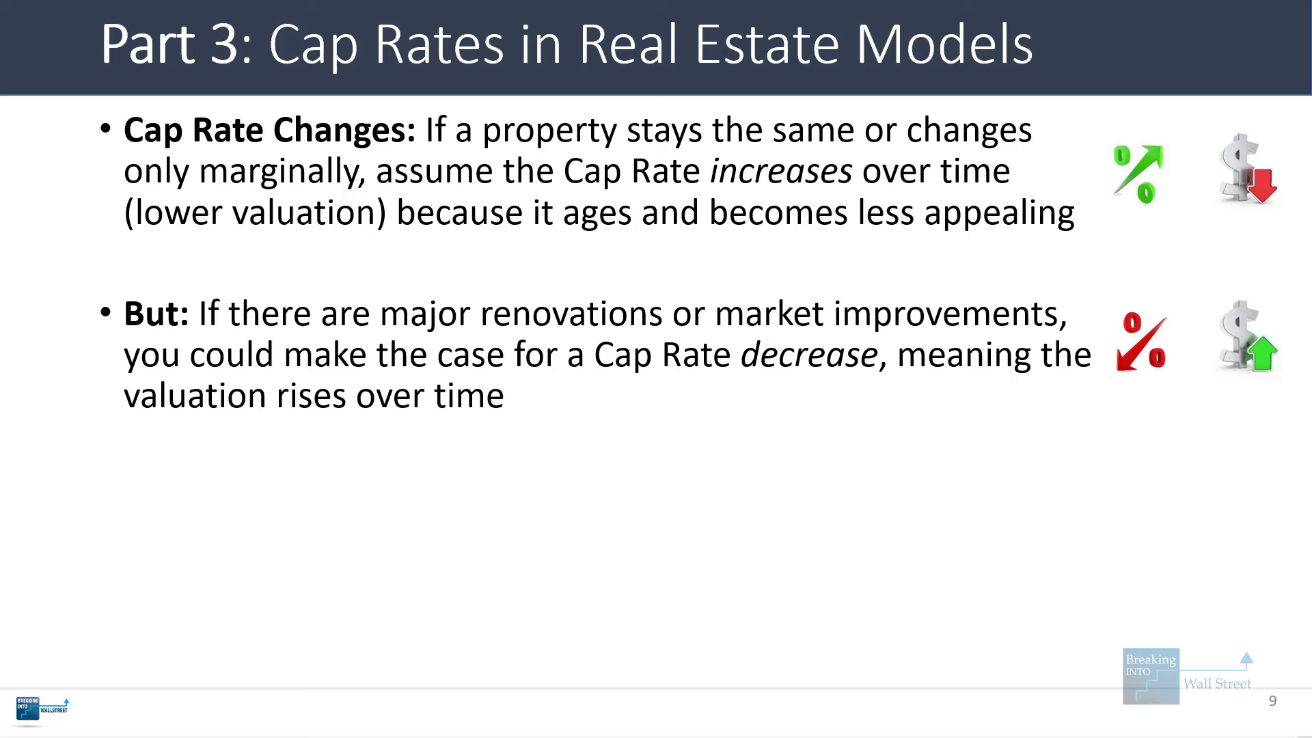